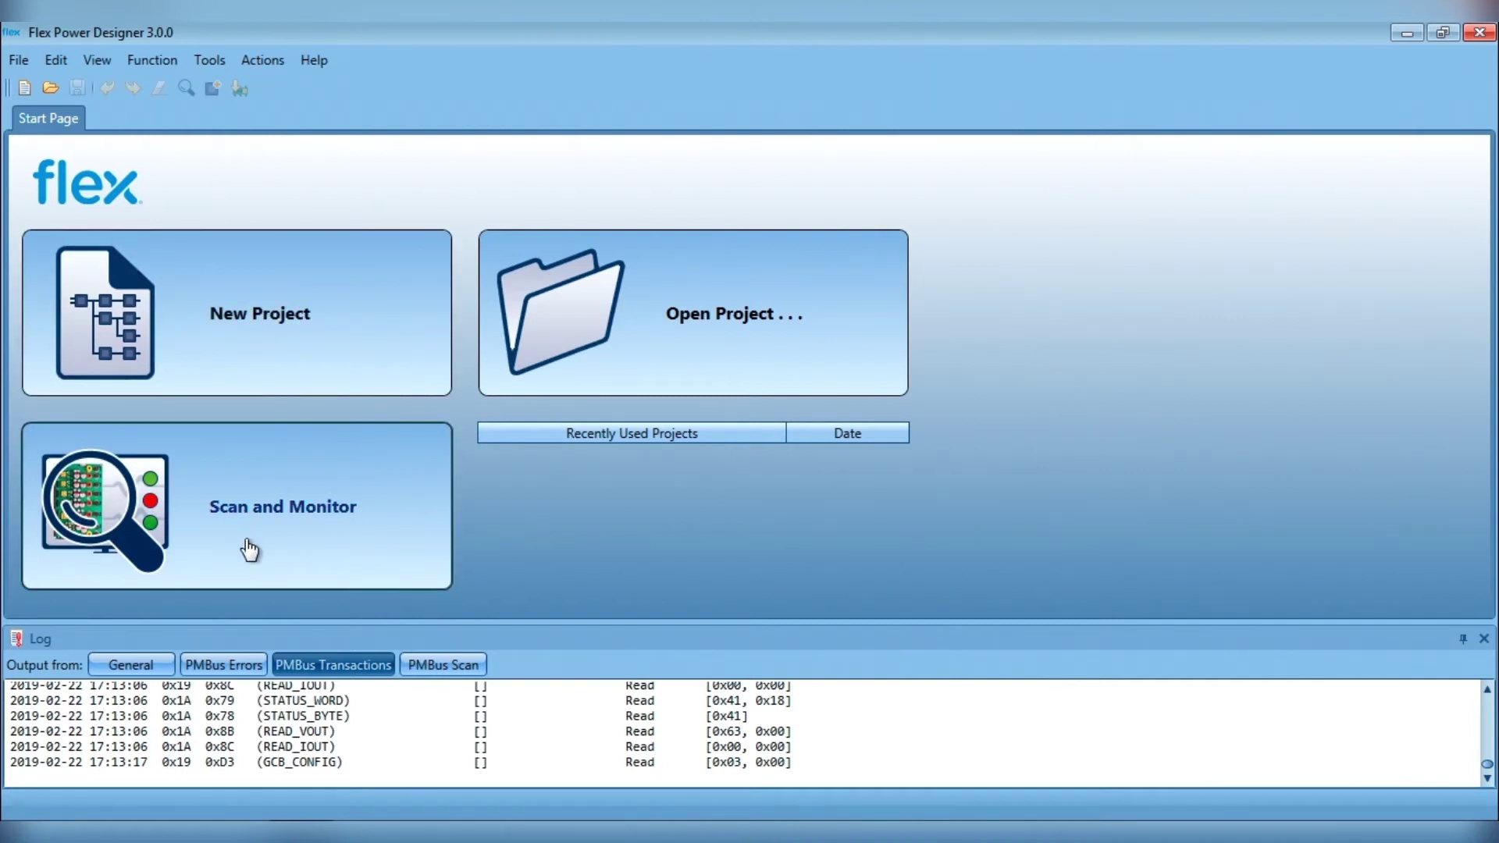
Create a new project and filter the available products by "ibc digital 650W 12V".
left_click(281, 297)
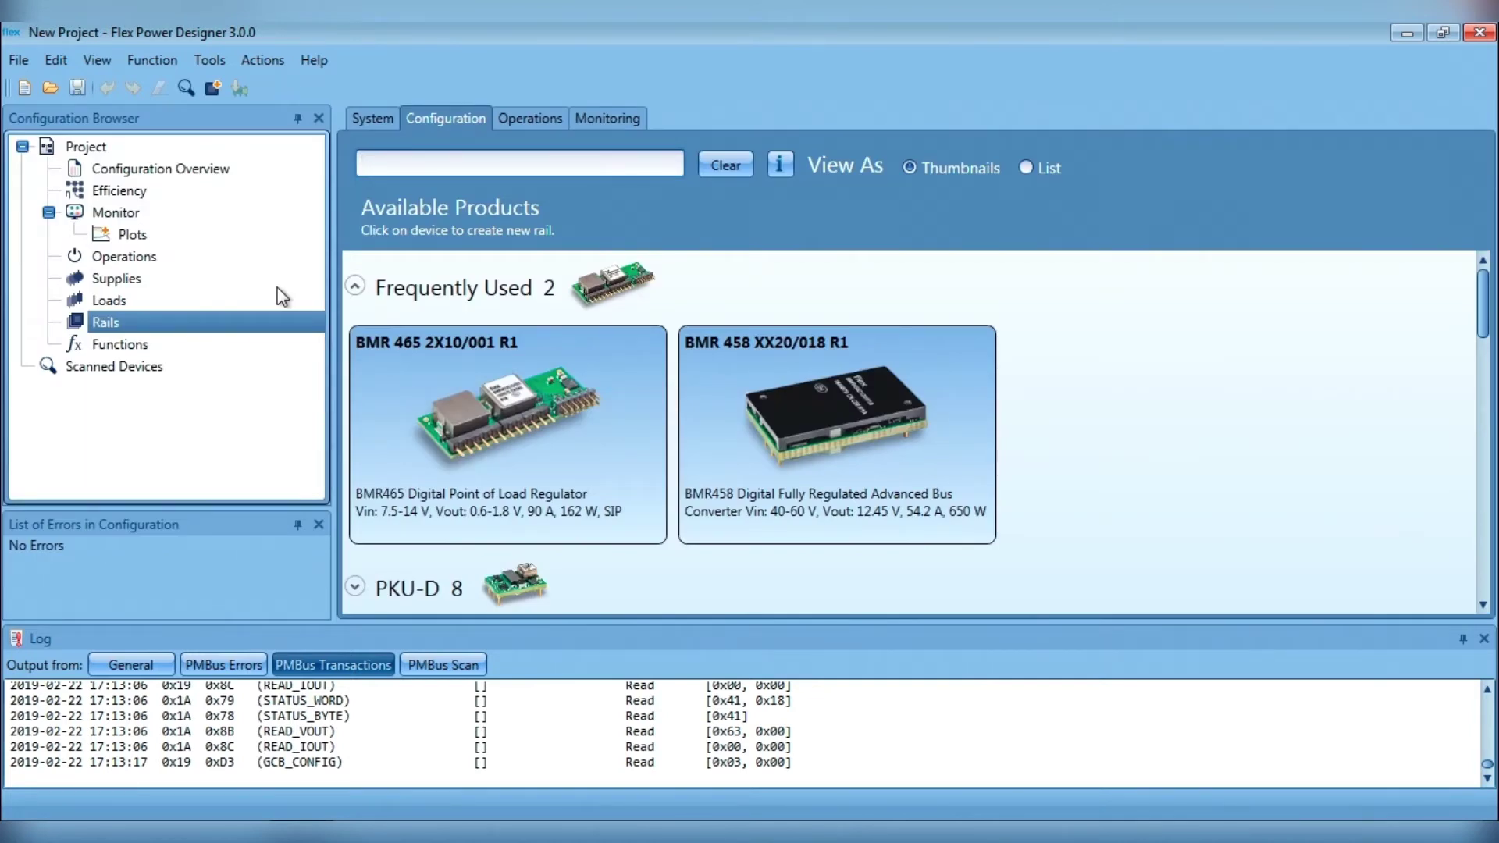
mouse_move(1483, 316)
left_mouse_down()
mouse_move(1488, 513)
mouse_move(1487, 309)
left_mouse_up()
left_click(462, 160)
type("ibc")
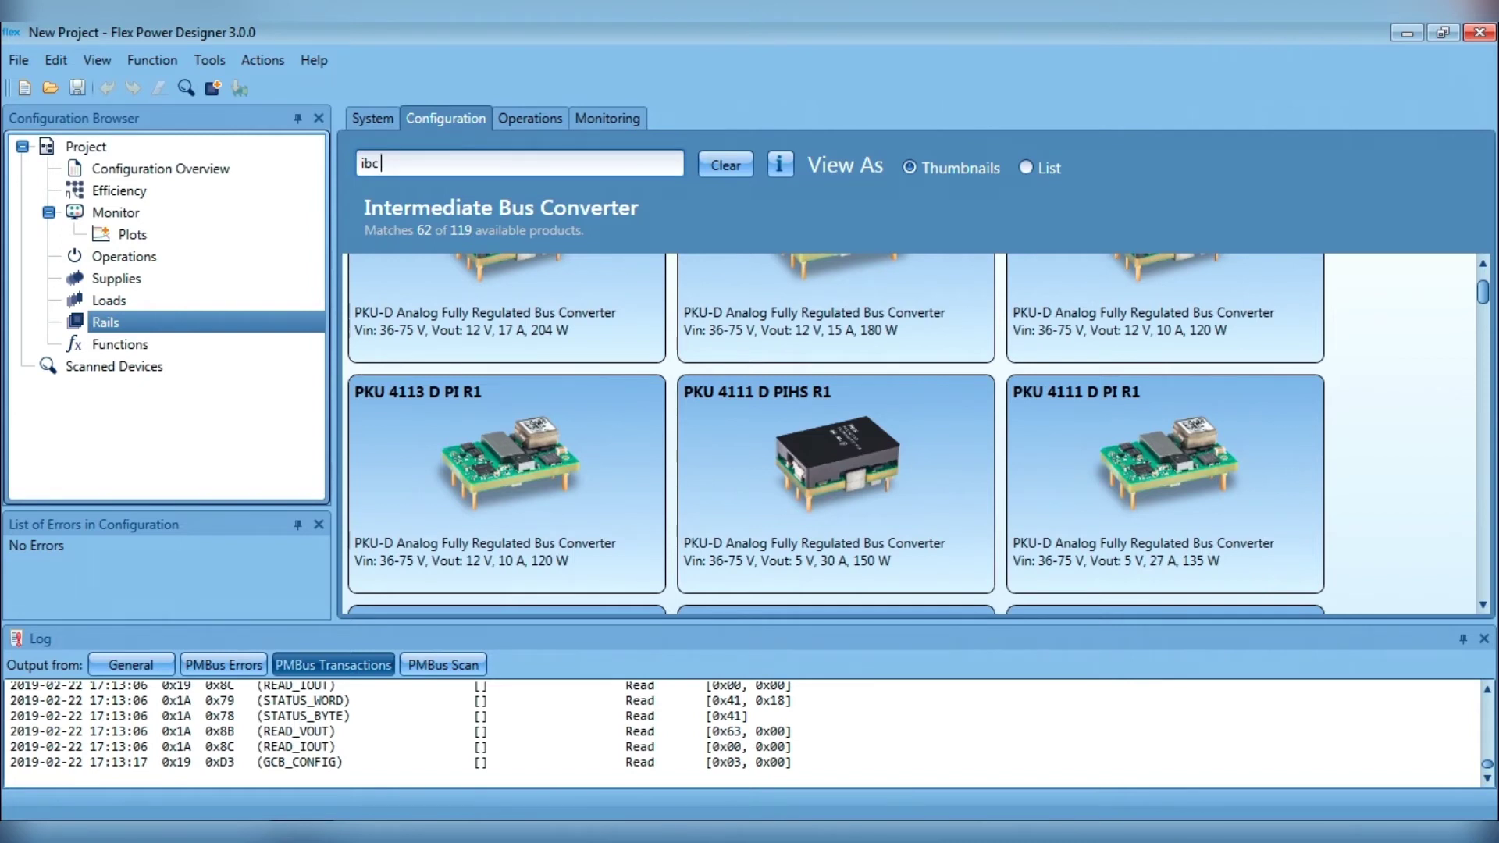
type("digital")
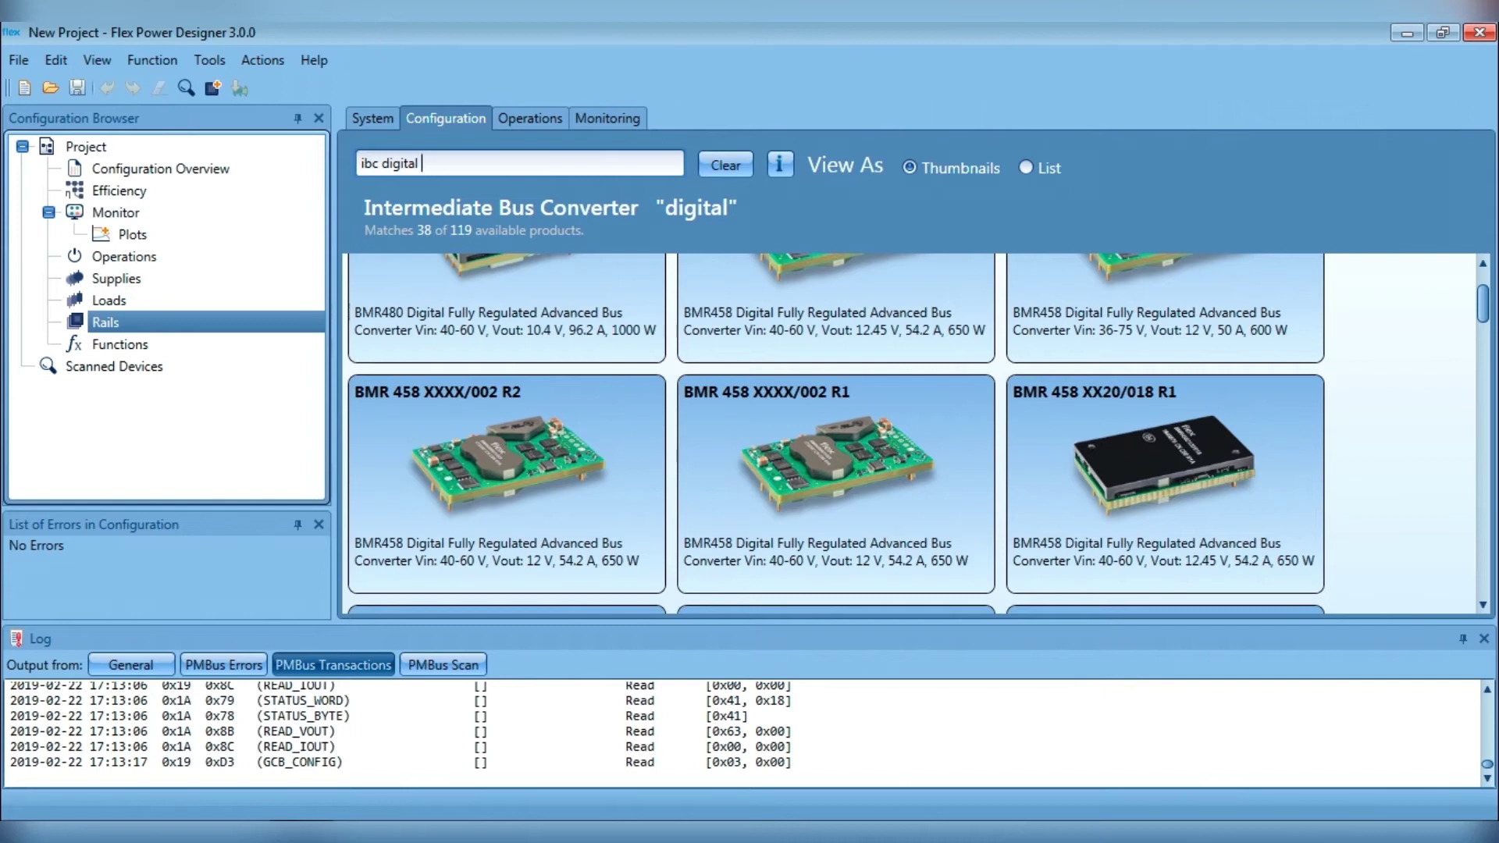
type("650W")
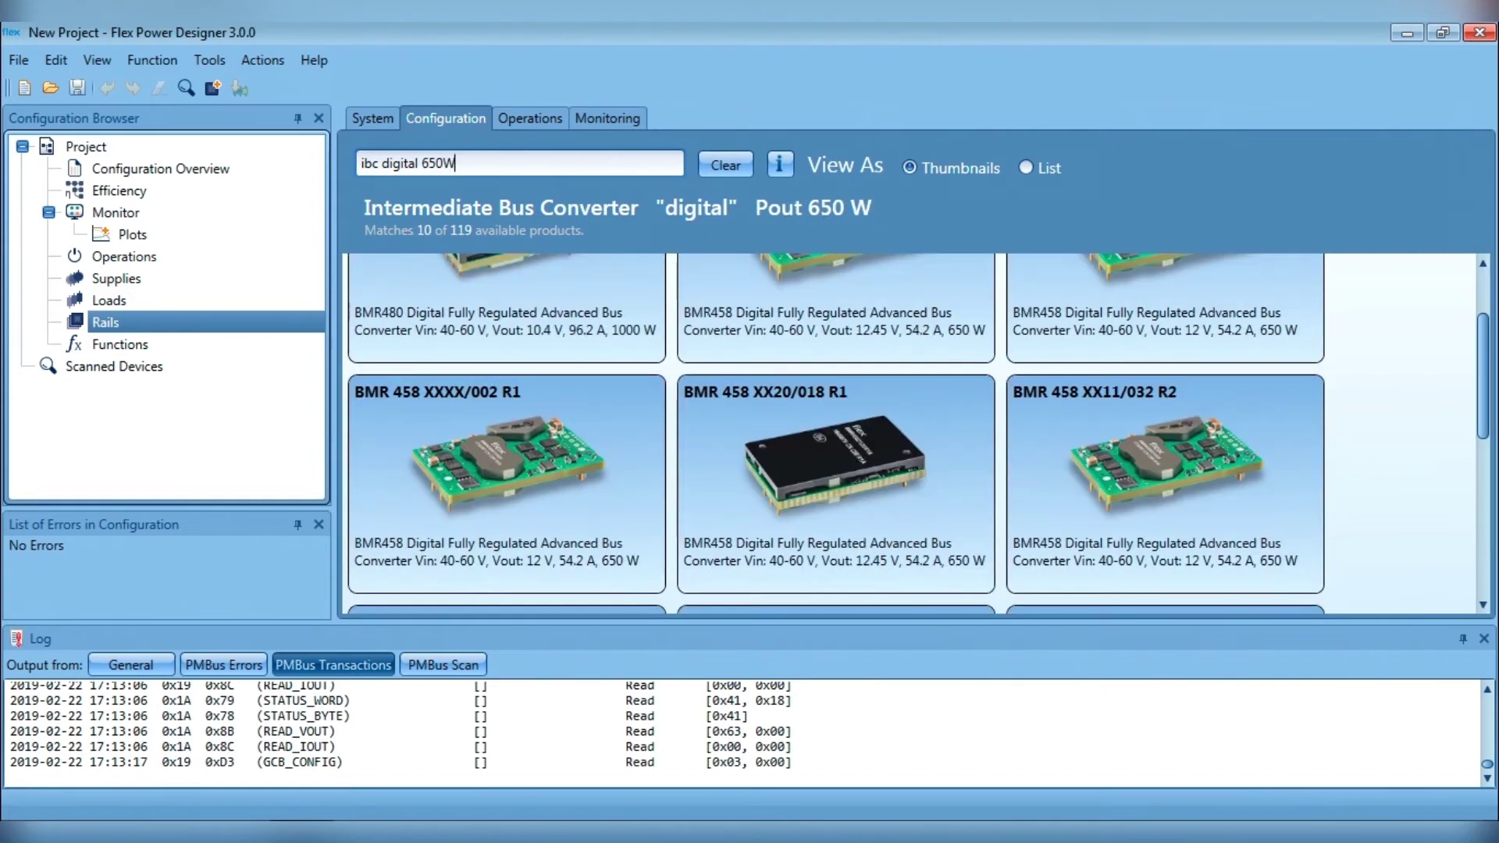
type(" 12V")
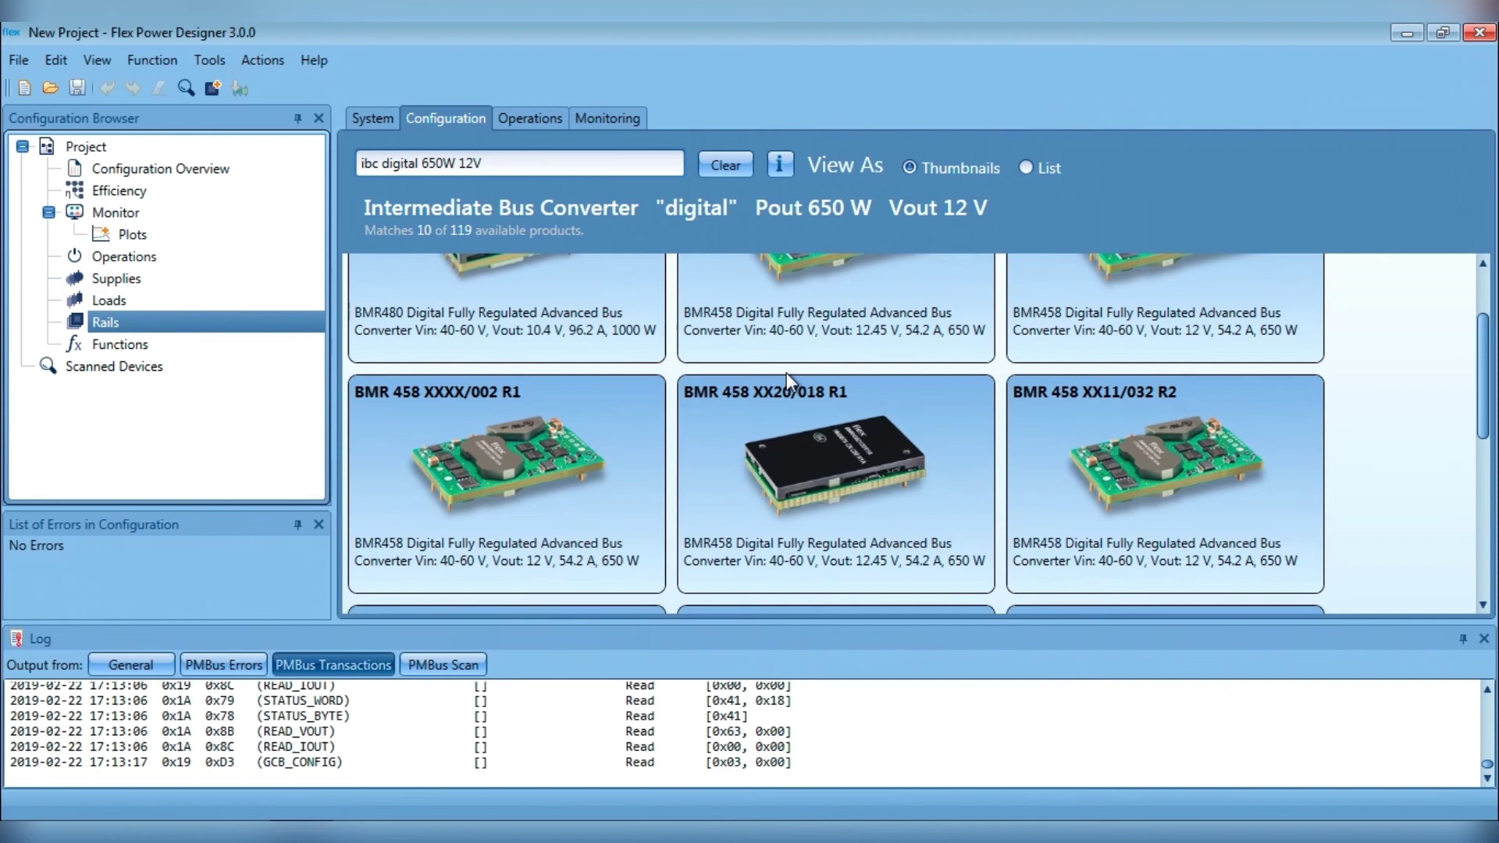
Create a rail with one BMR 458 XX20/018 R1 converter and display it in the project's system diagram.
scroll(786, 373, "up", 2)
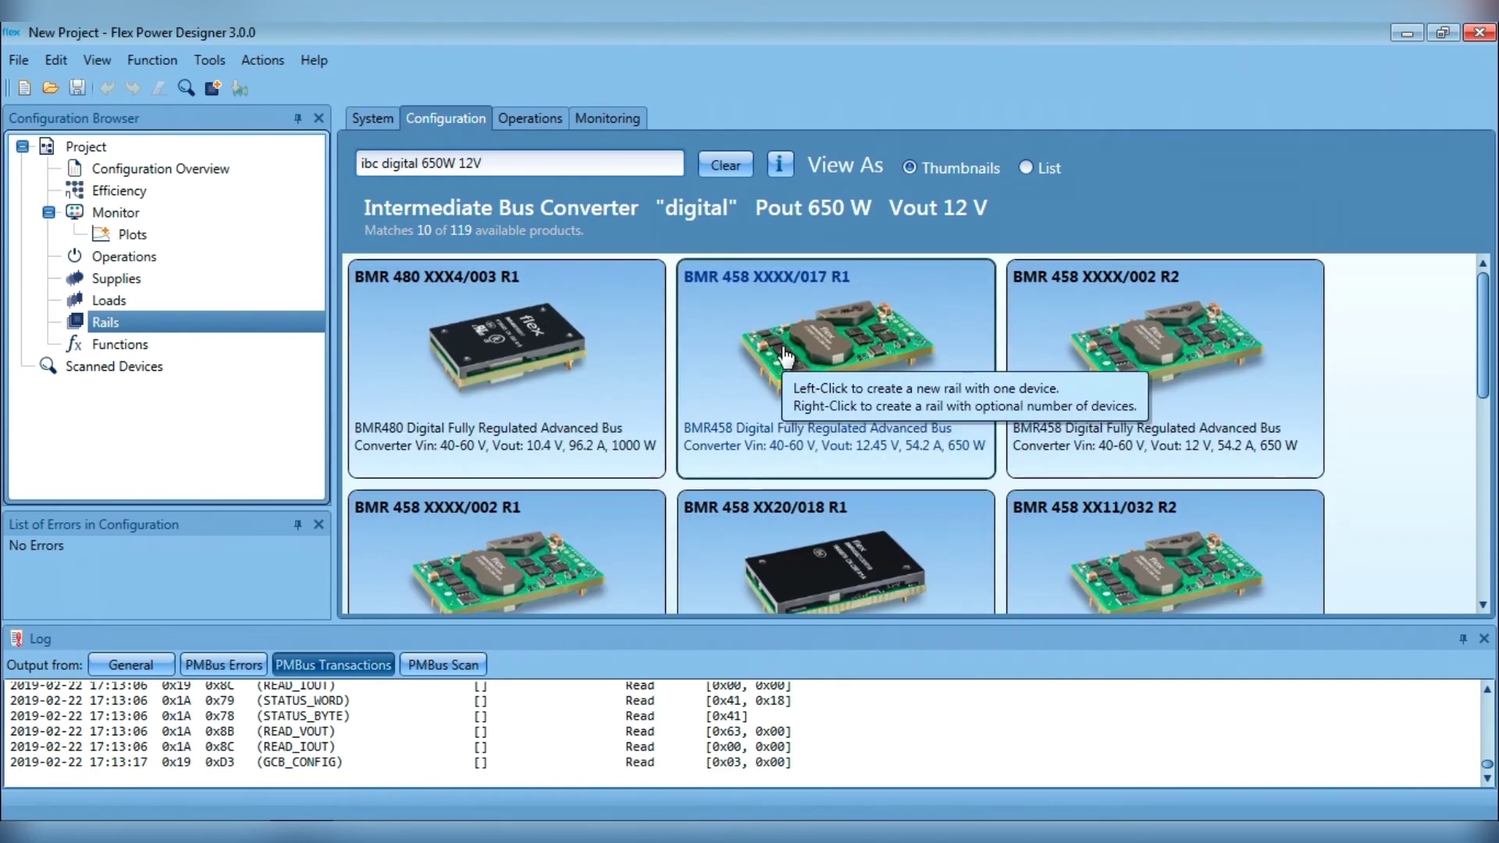
scroll(785, 357, "down", 1)
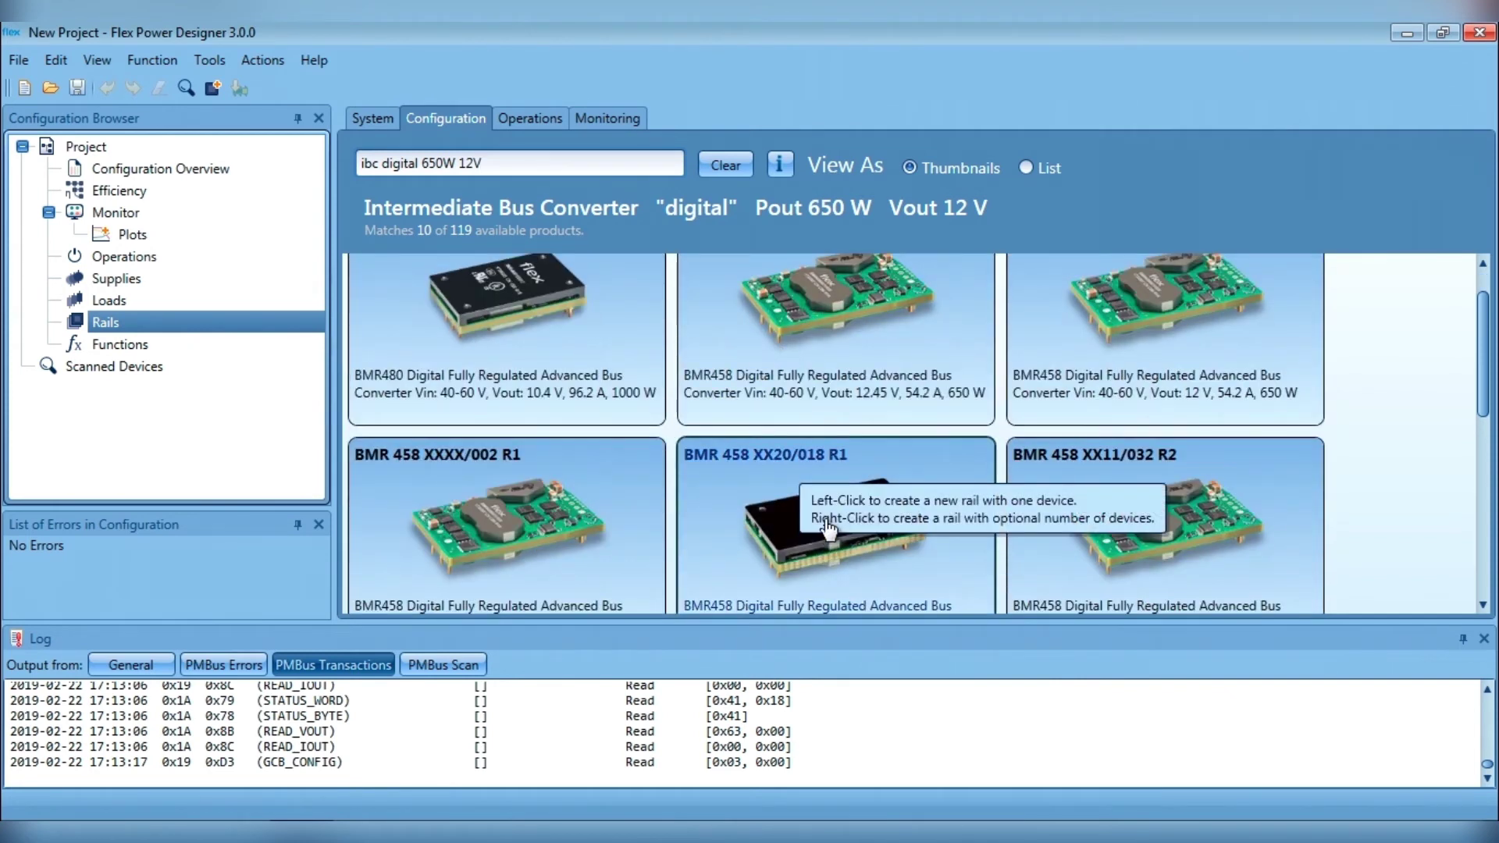
left_click(773, 535)
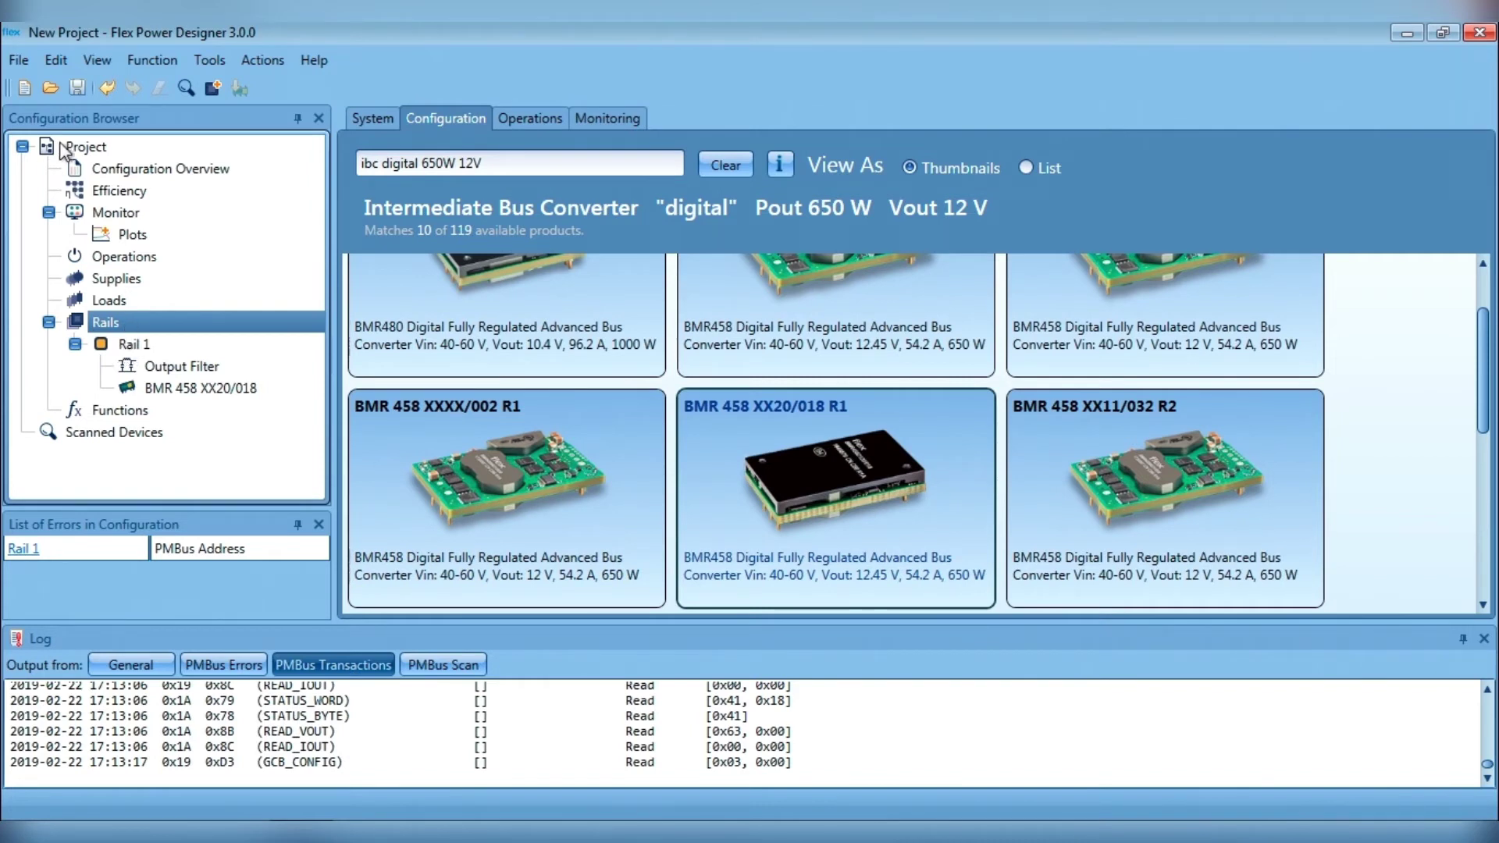
left_click(71, 146)
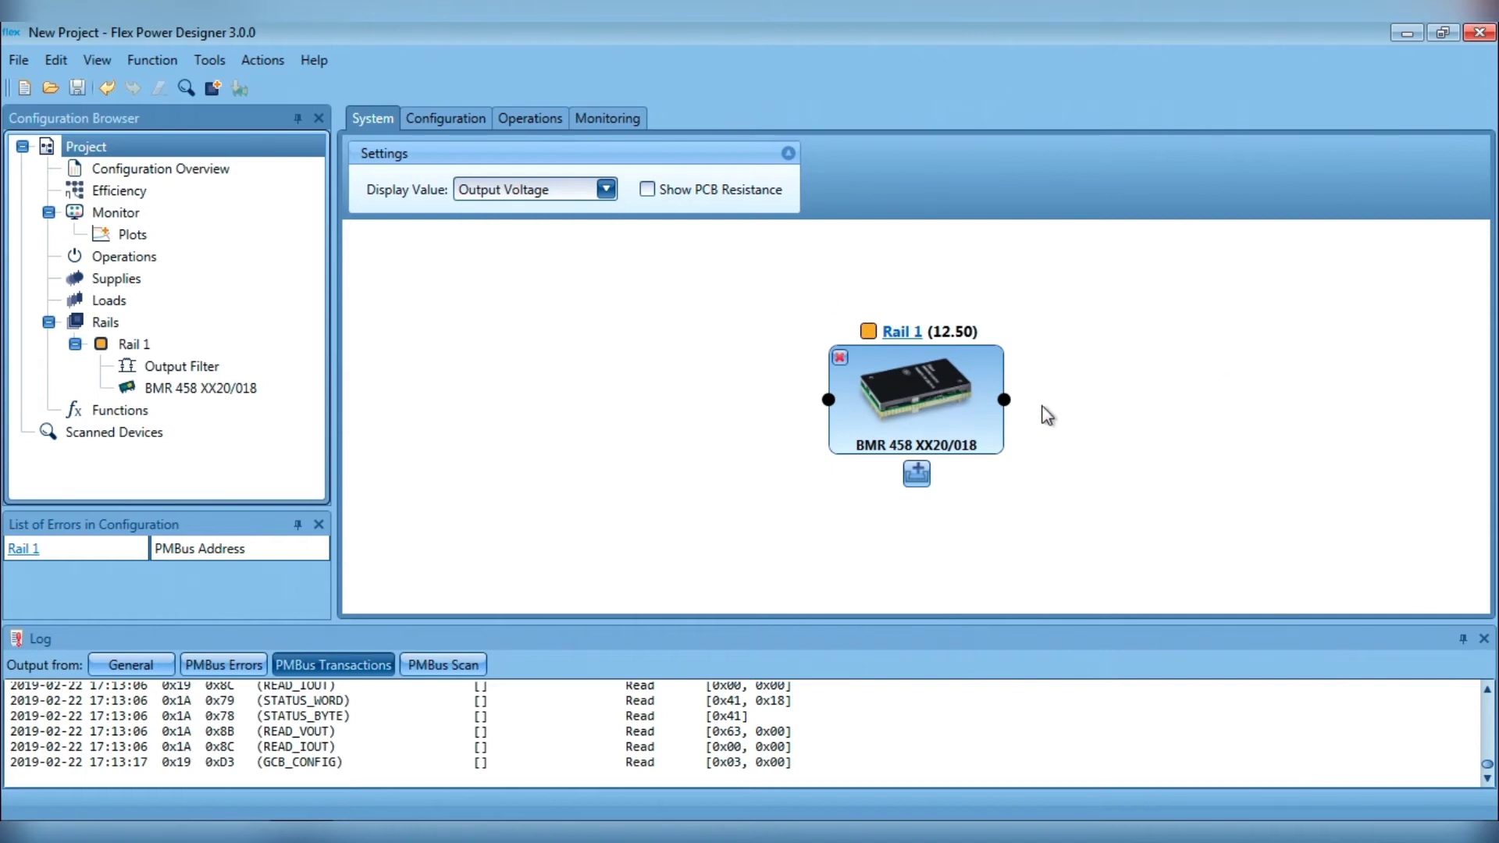
Set the PMBus address of Rail 1's BMR 458 XX20/018 device to 0x13.
left_click(144, 344)
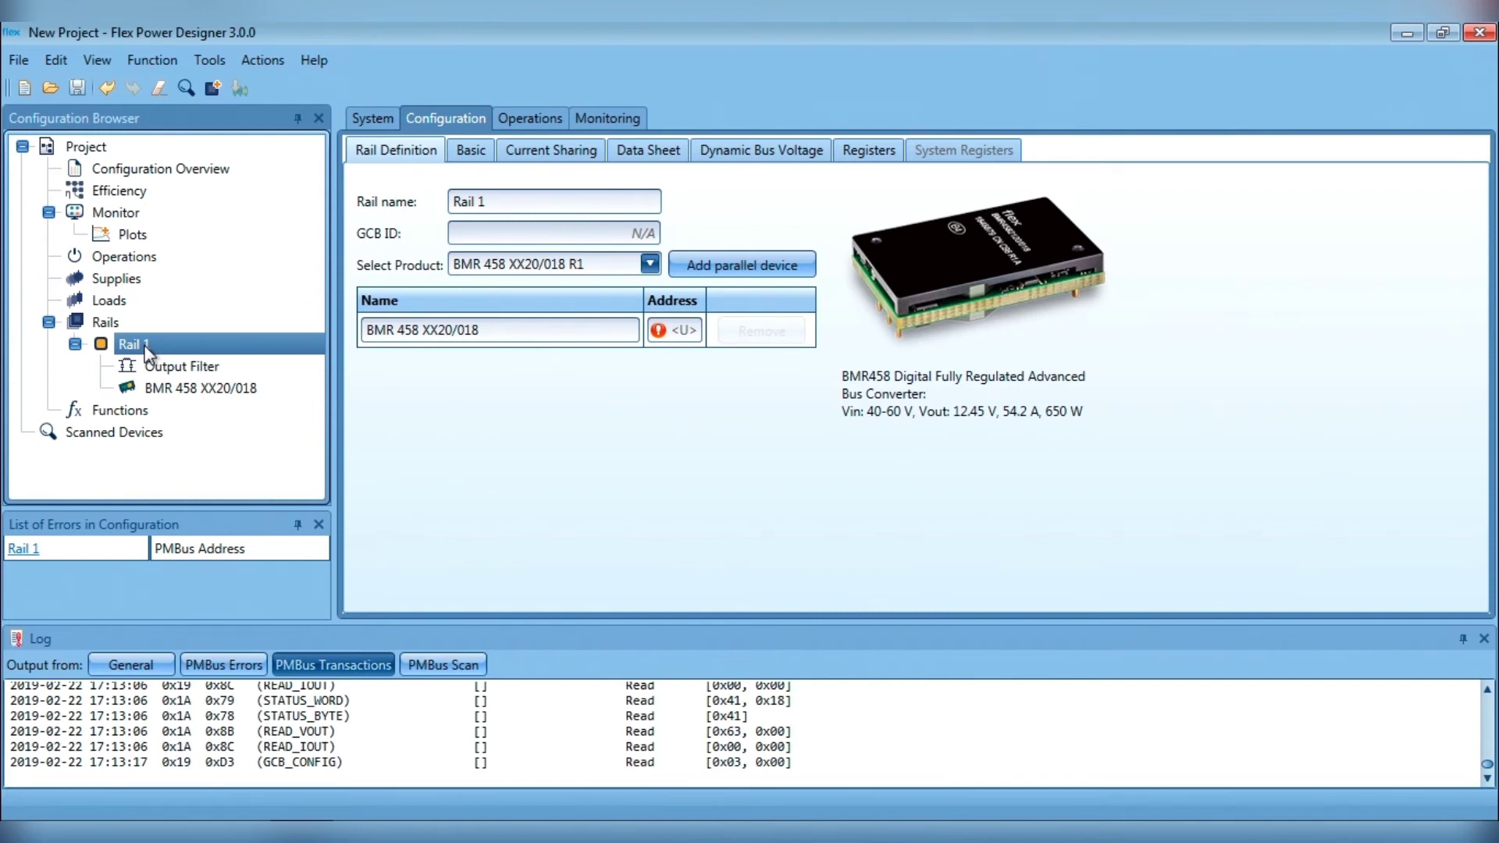
left_click(685, 333)
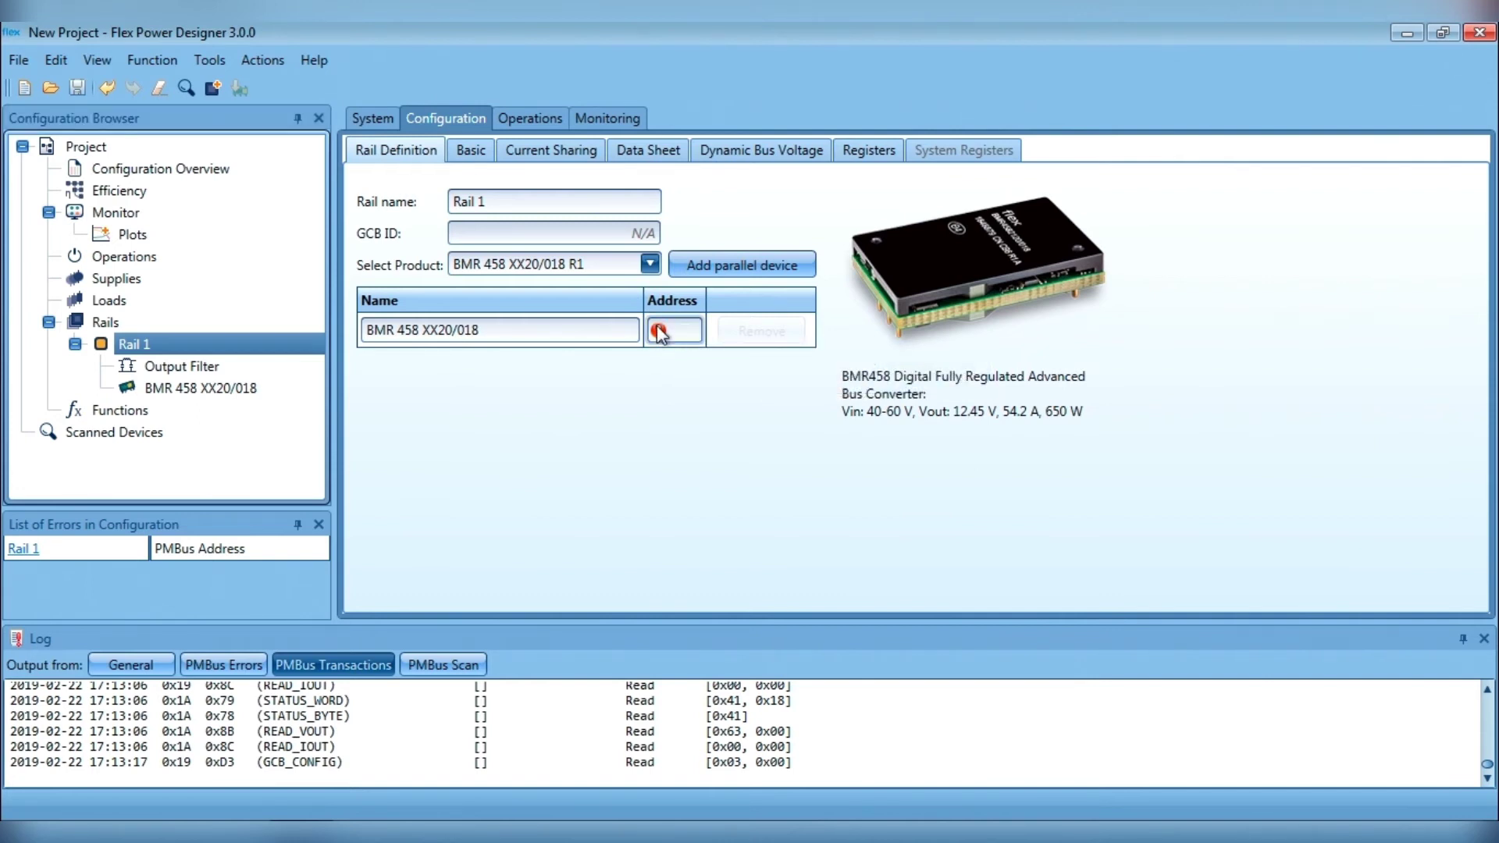
mouse_move(660, 332)
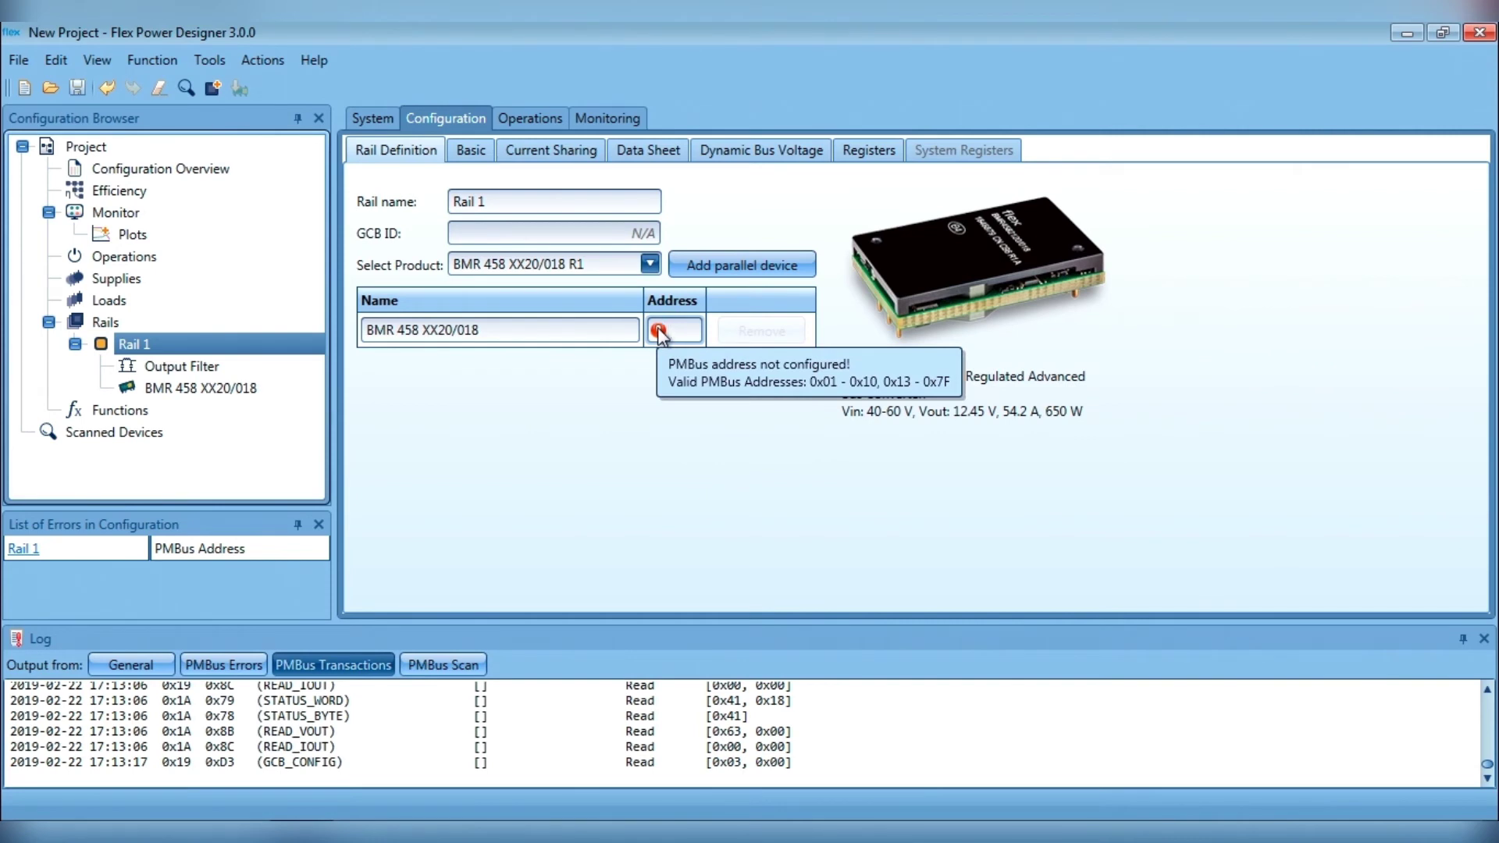
type("0x13")
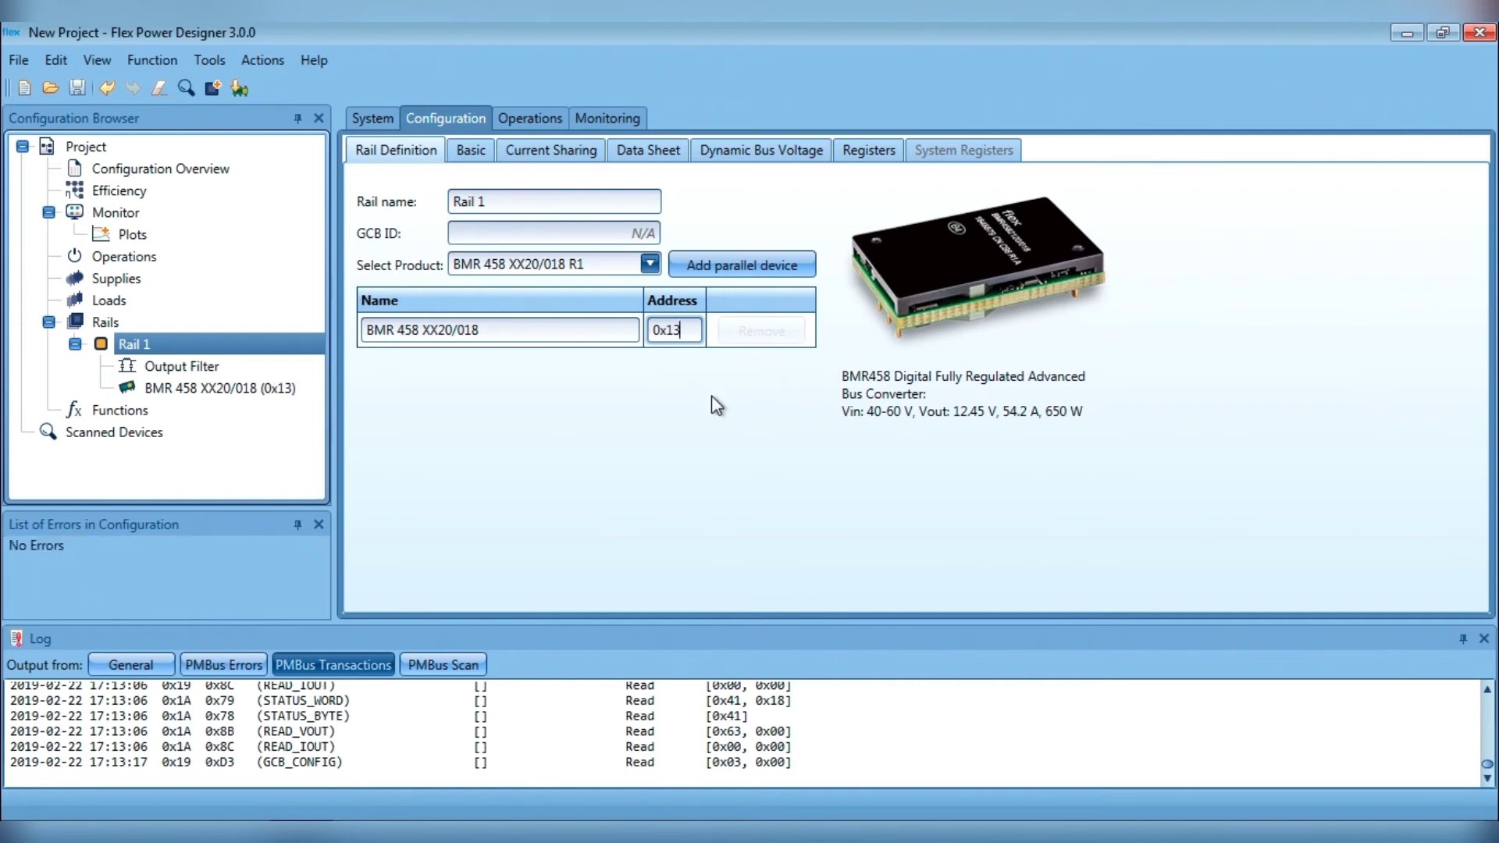
Set Rail 1's output voltage (Vout) to 12 V in its basic configuration.
left_click(474, 153)
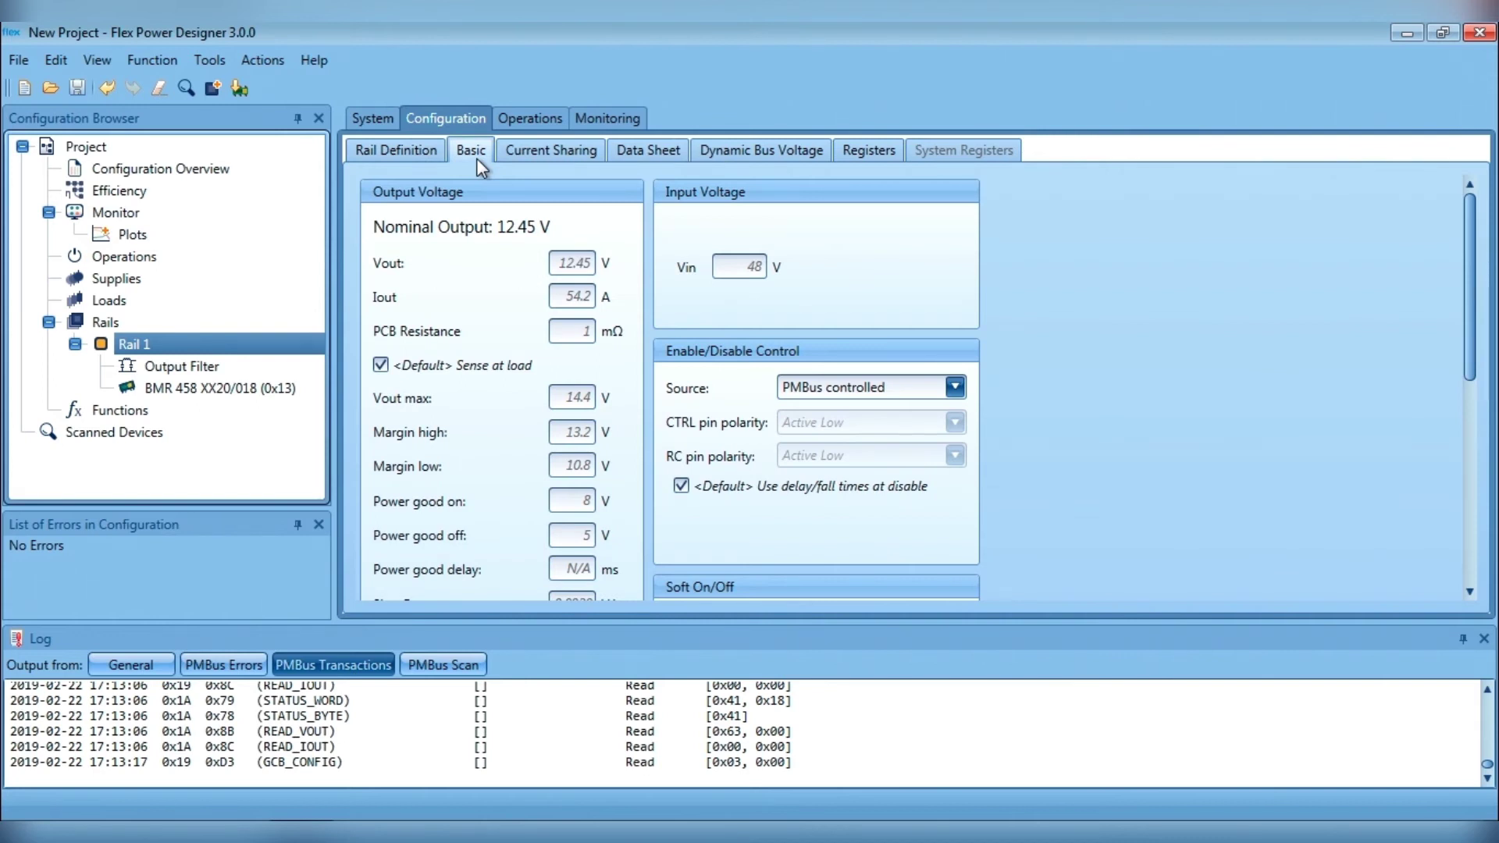
left_click(580, 262)
type("12")
key("Return")
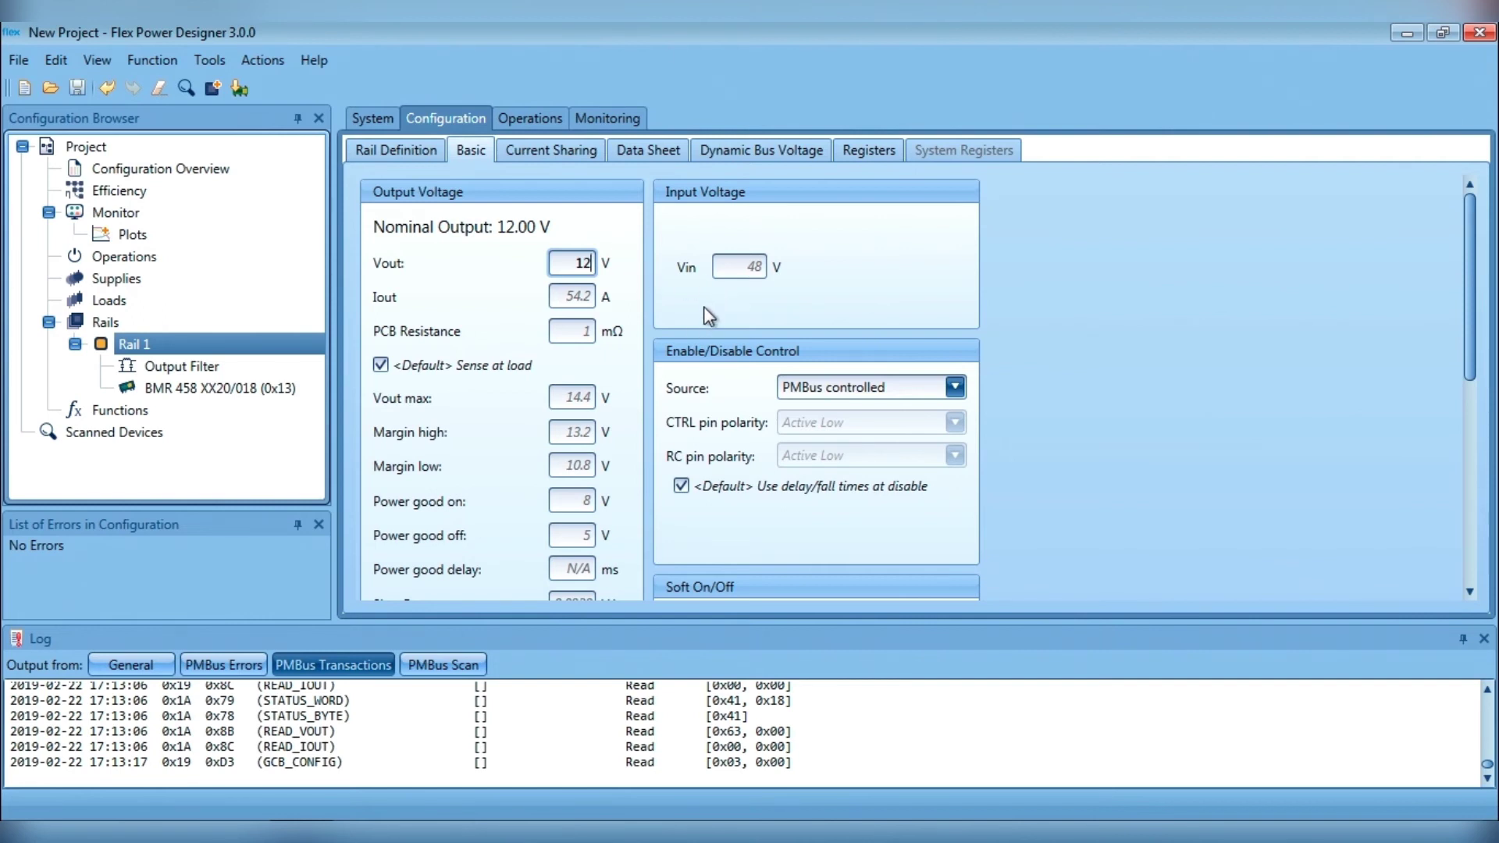
Review Rail 1's enable/disable source options, soft on/off timing and basic protection limits.
scroll(766, 288, "down", 1)
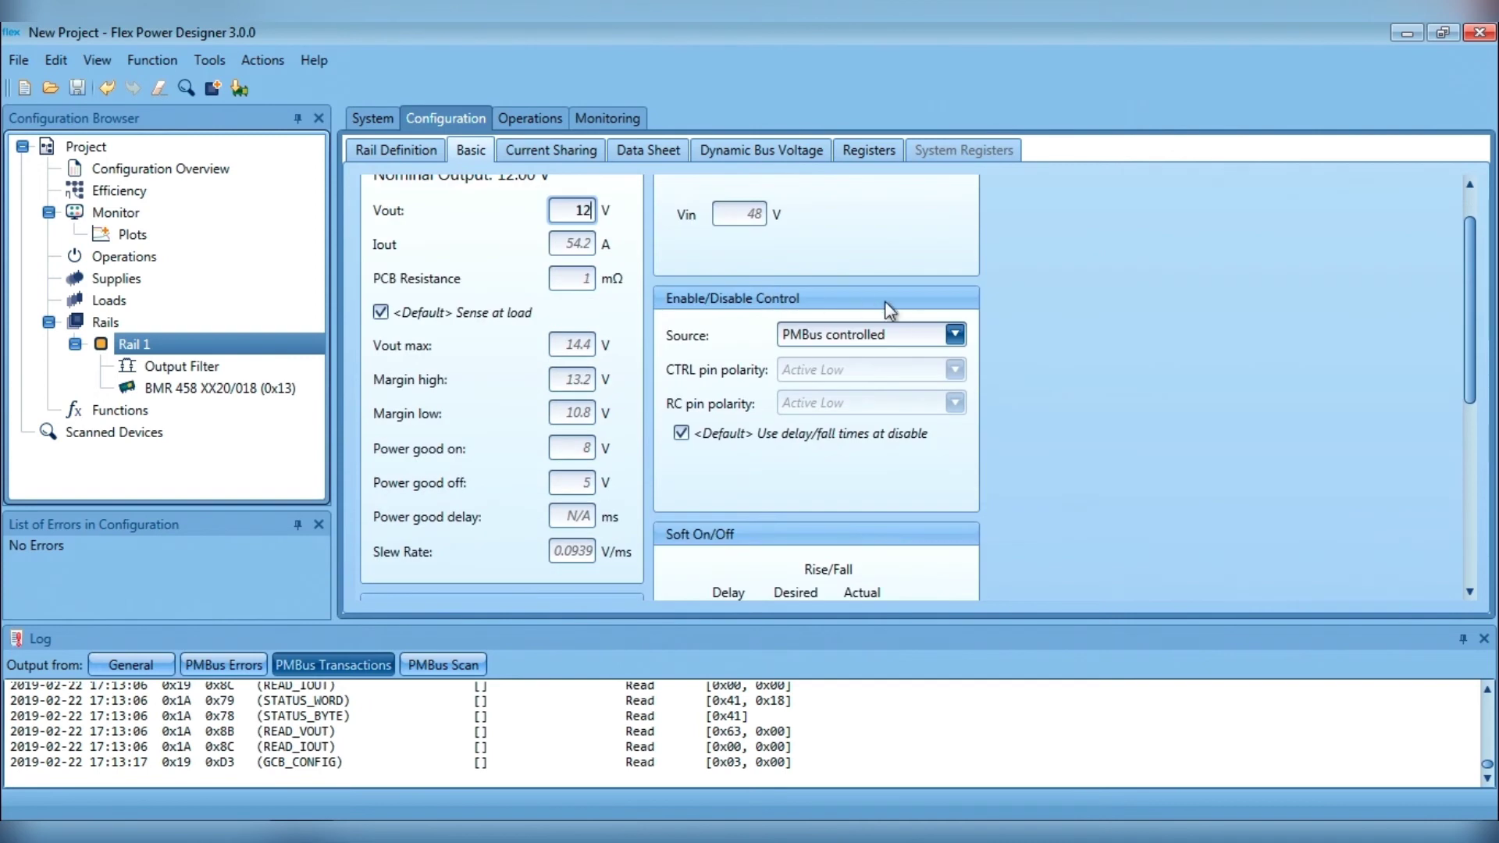
left_click(955, 334)
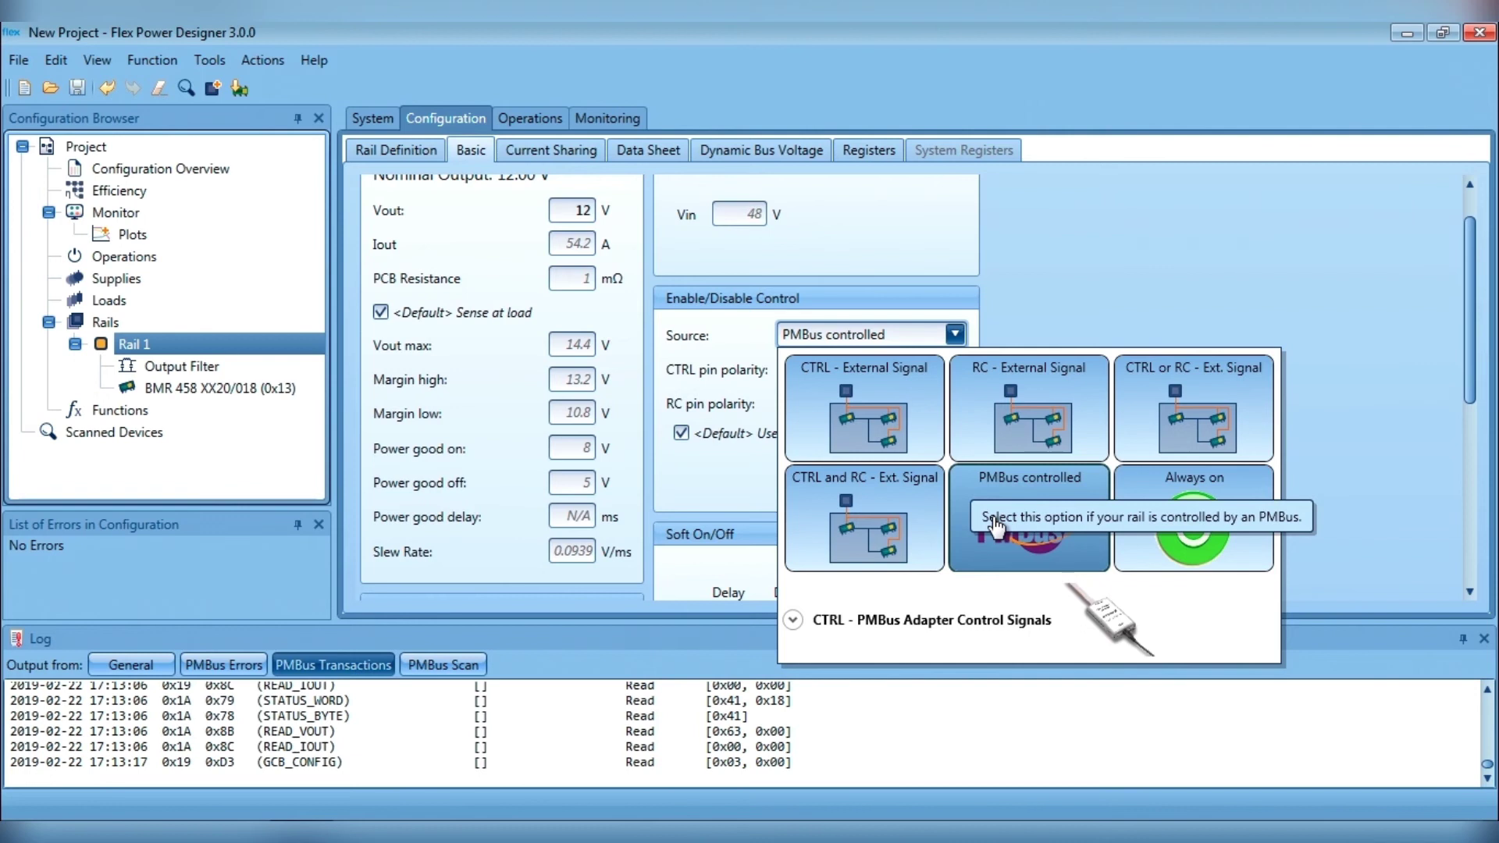
left_click(1025, 273)
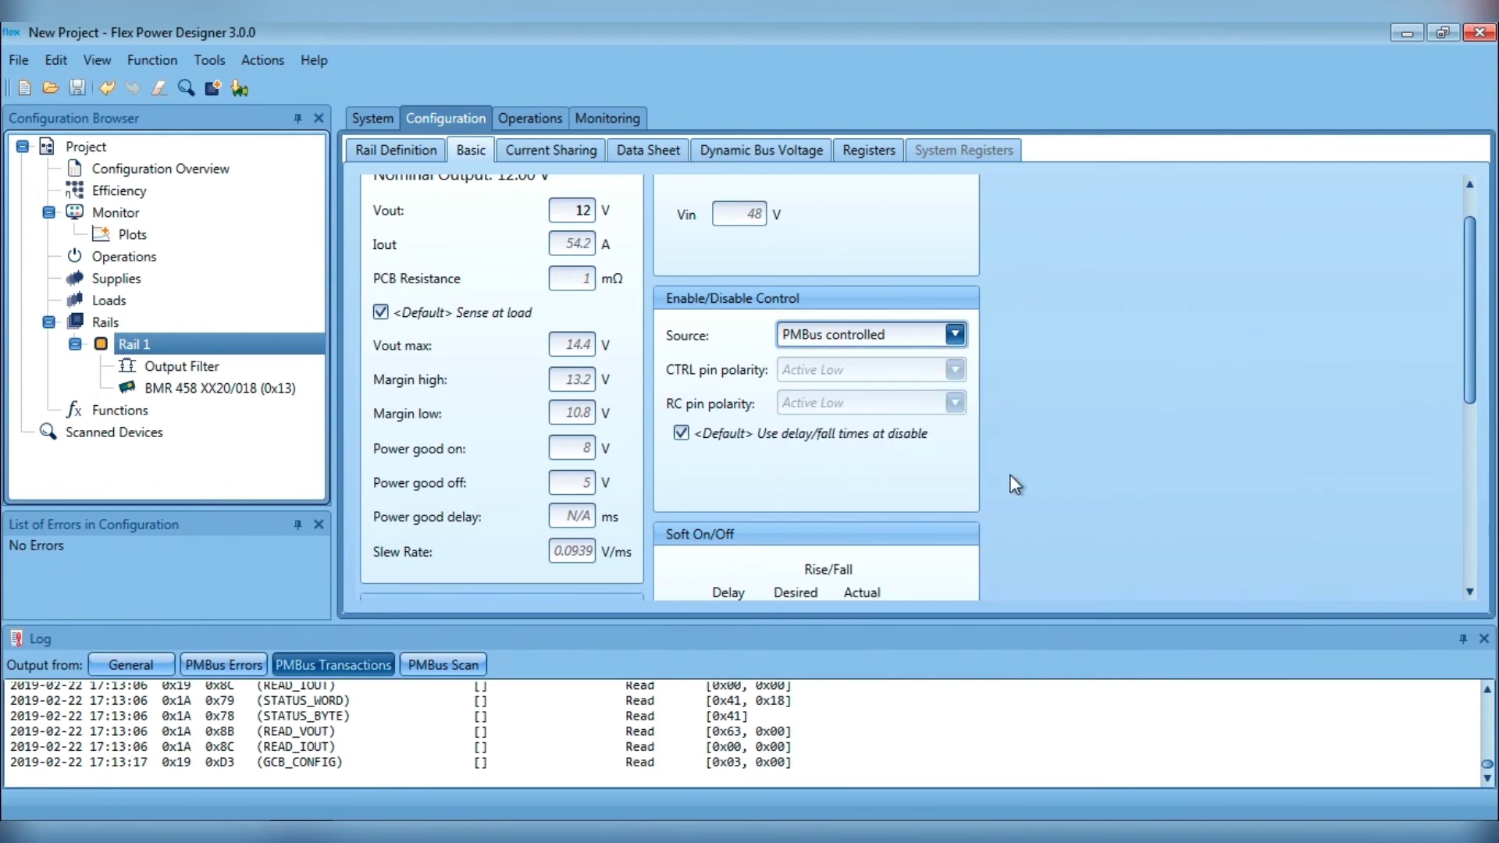
scroll(1015, 484, "down", 7)
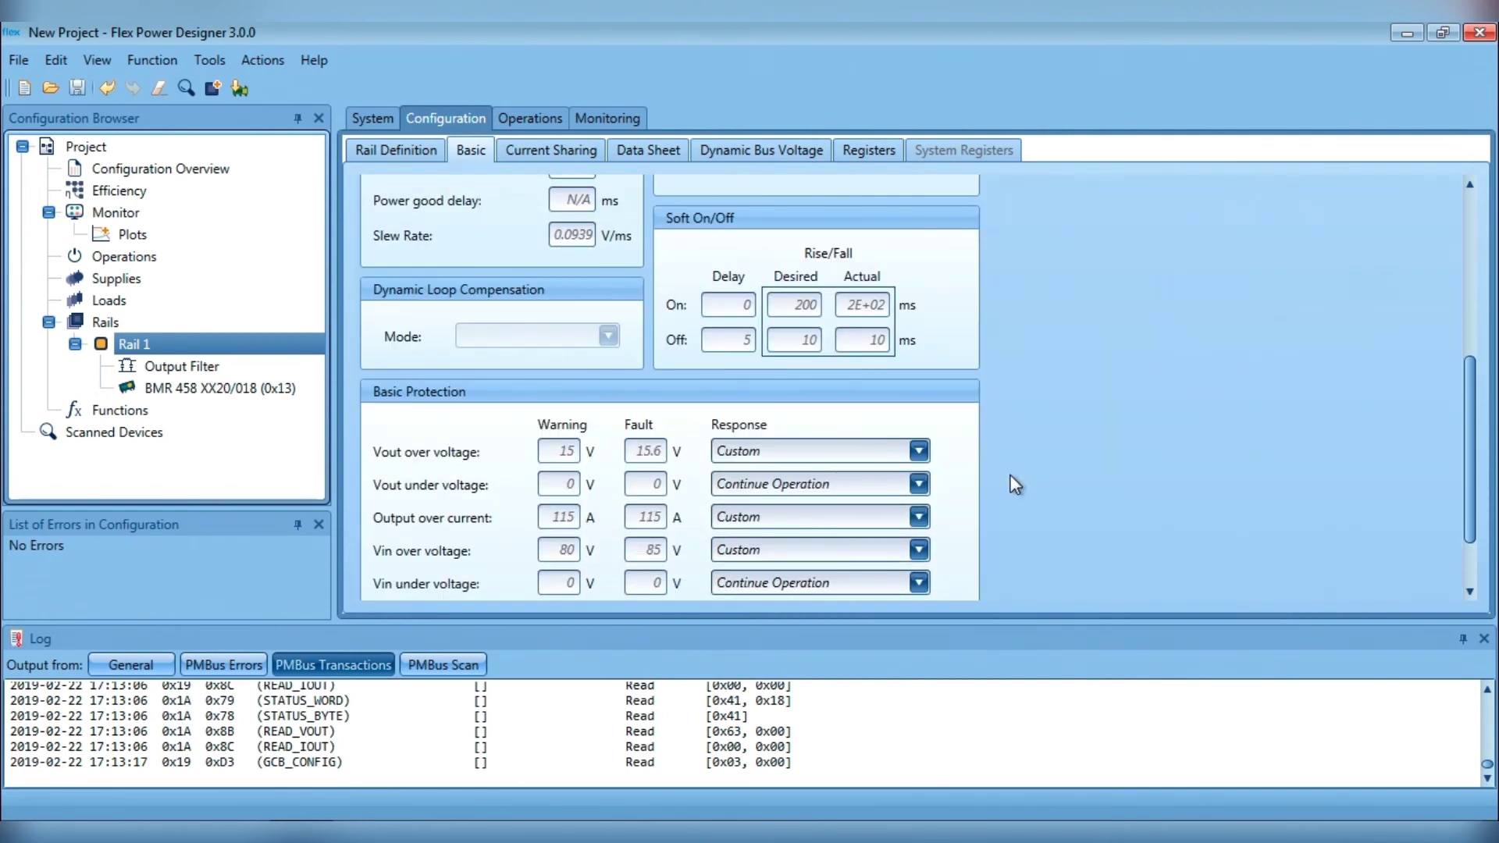
scroll(1015, 484, "down", 1)
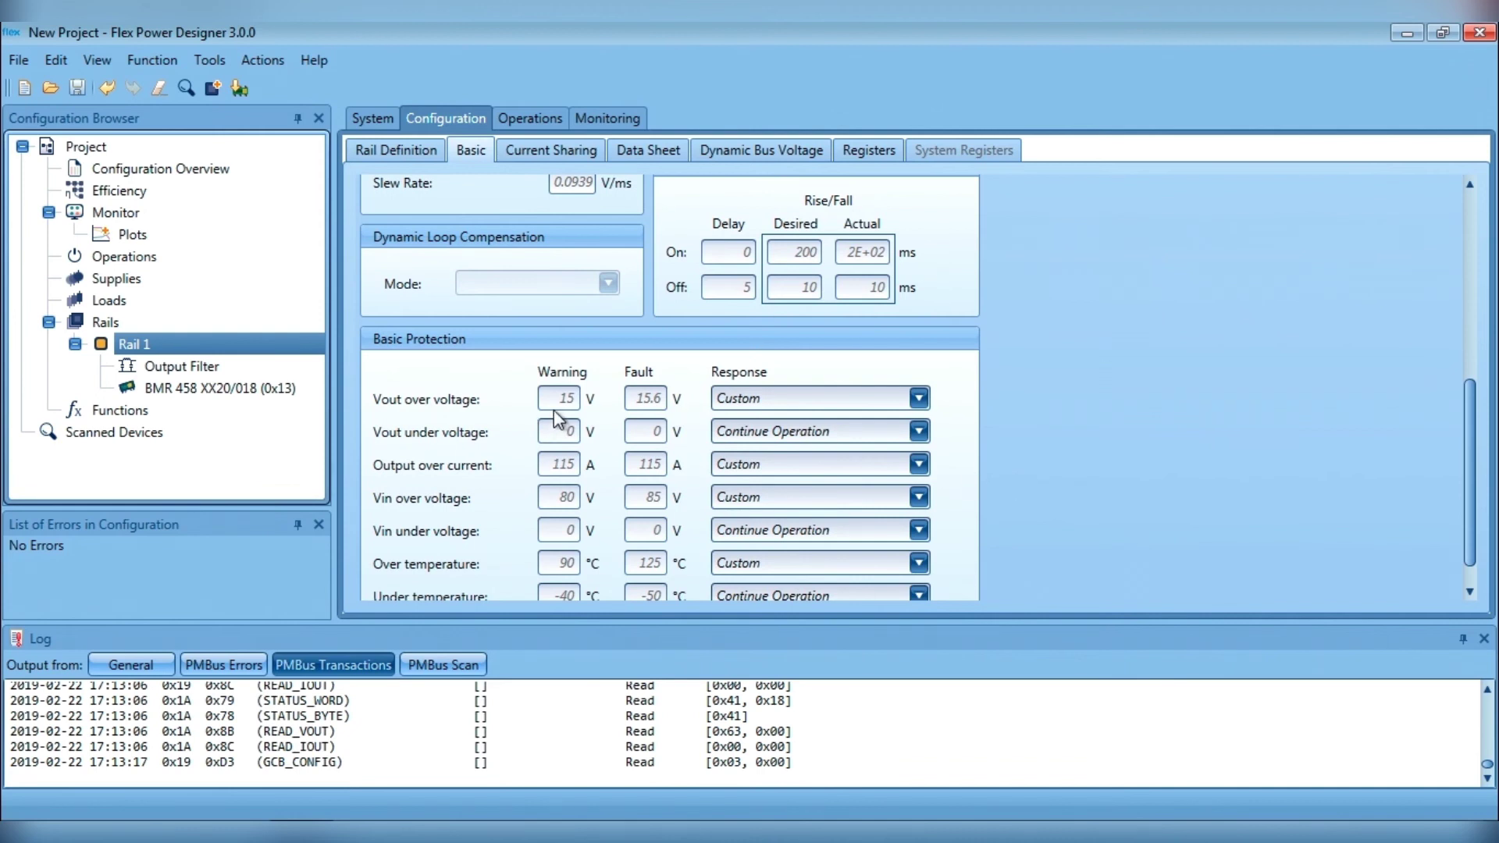
scroll(1222, 260, "up", 8)
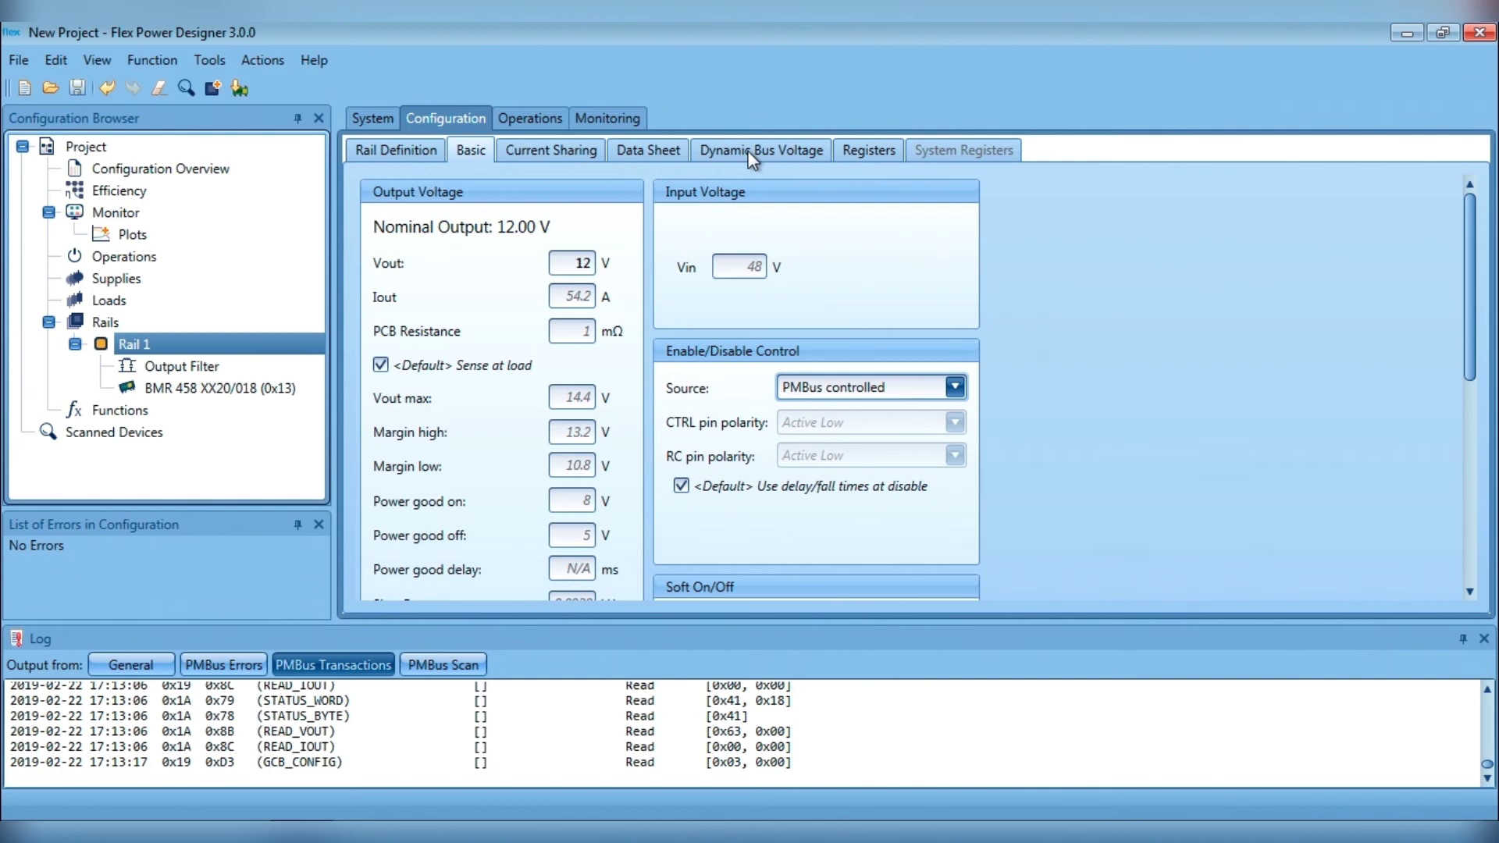
Clear the filter on Rail 1's register list and expand VOUT_COMMAND to inspect its voltage setting.
left_click(866, 153)
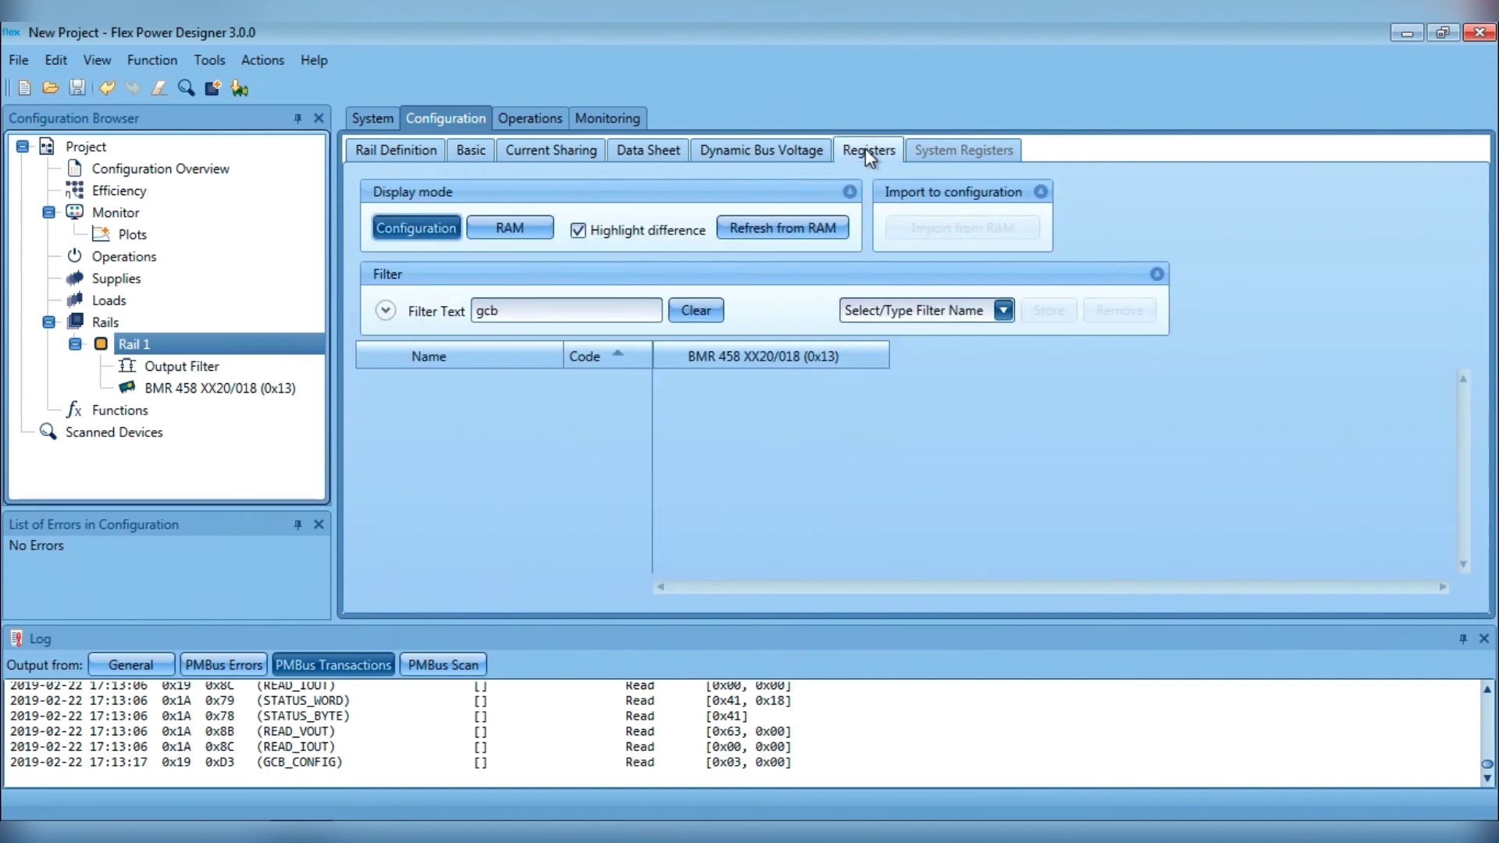
left_click(692, 310)
left_click(589, 316)
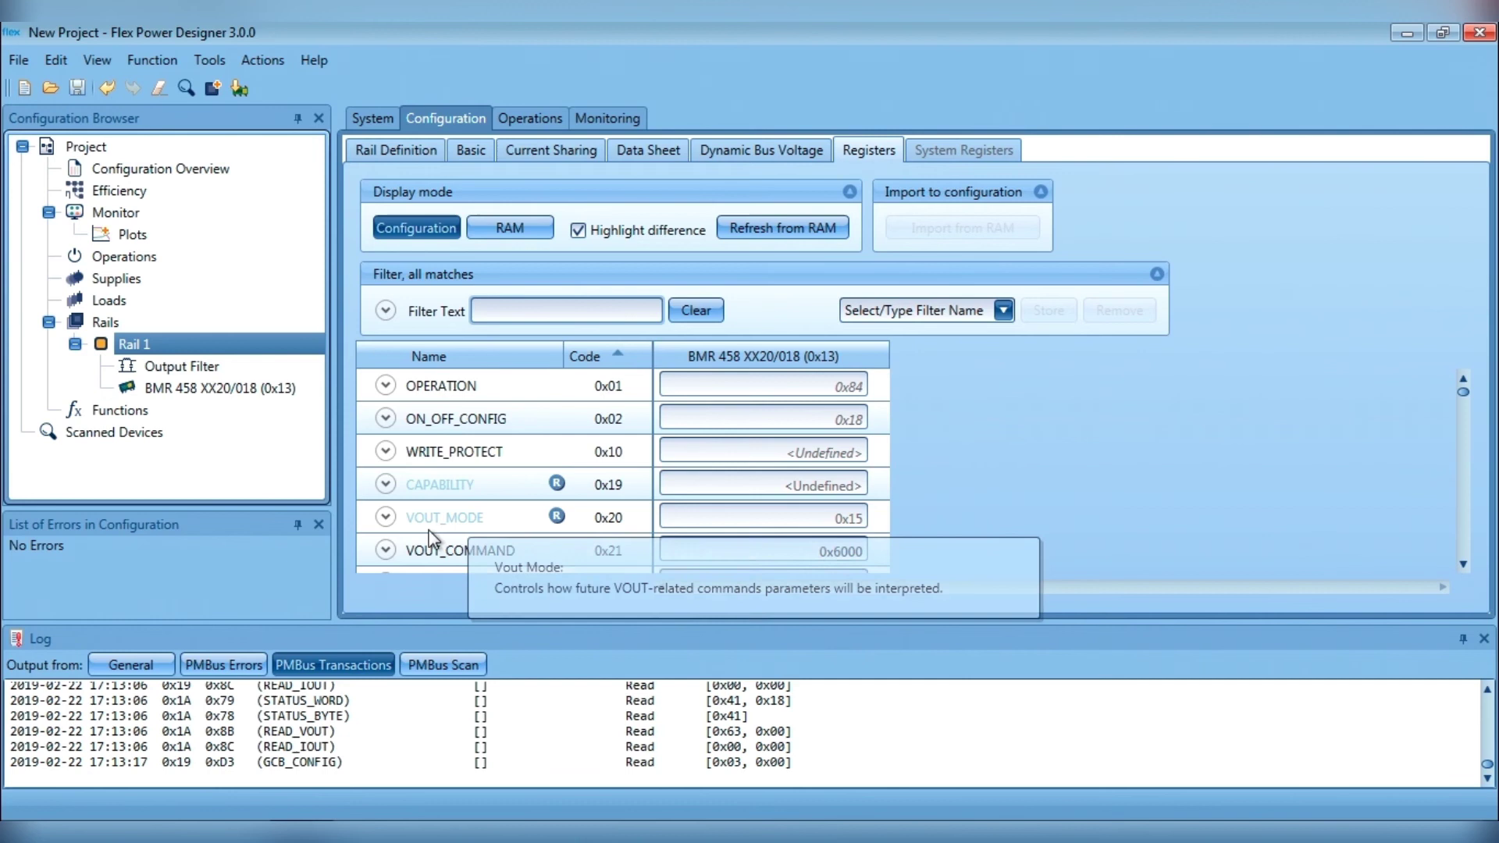
left_click(386, 550)
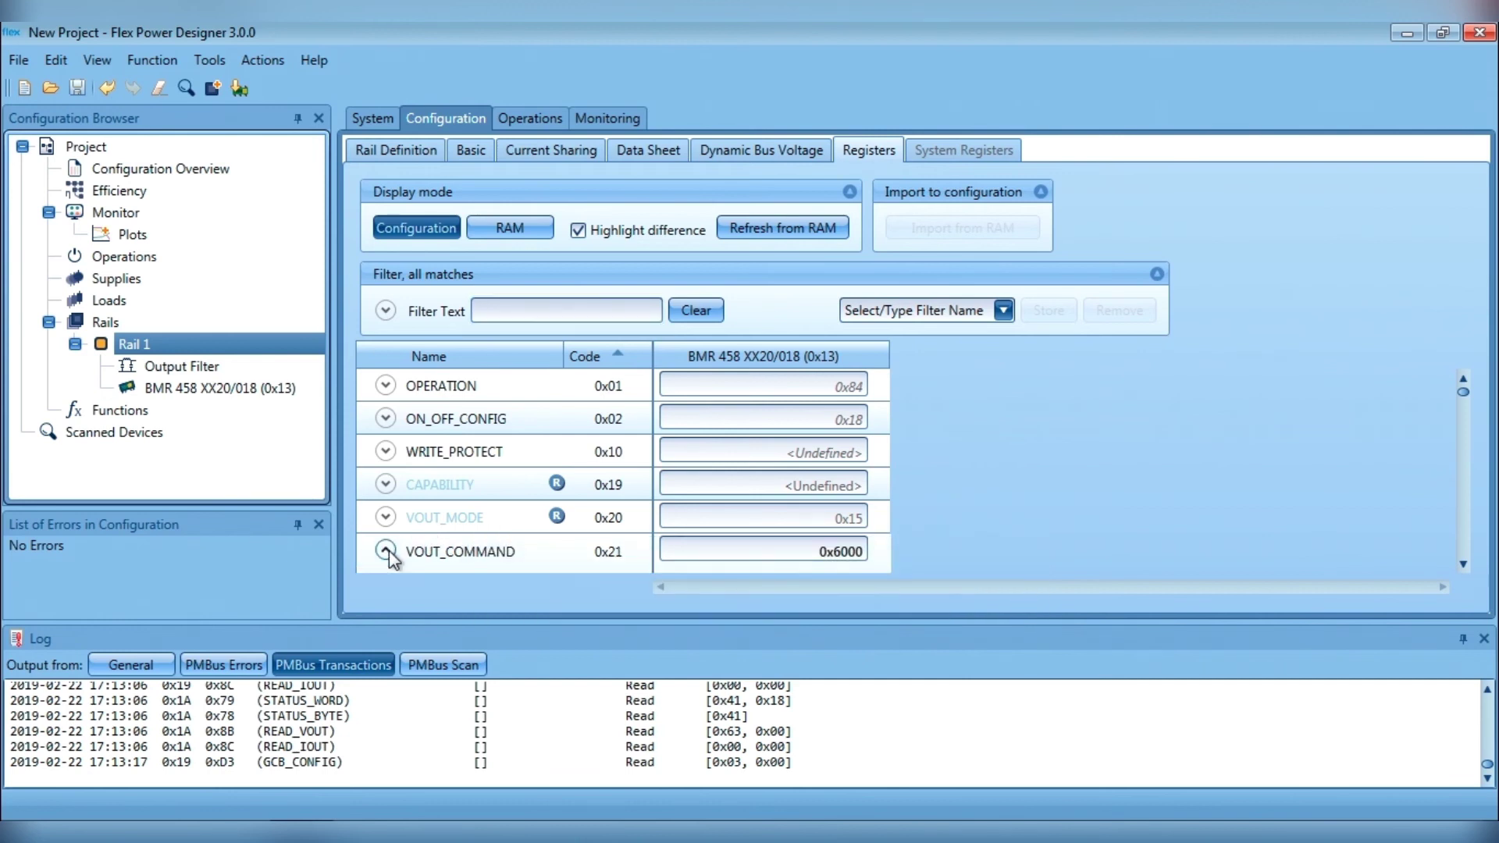
left_click(714, 506)
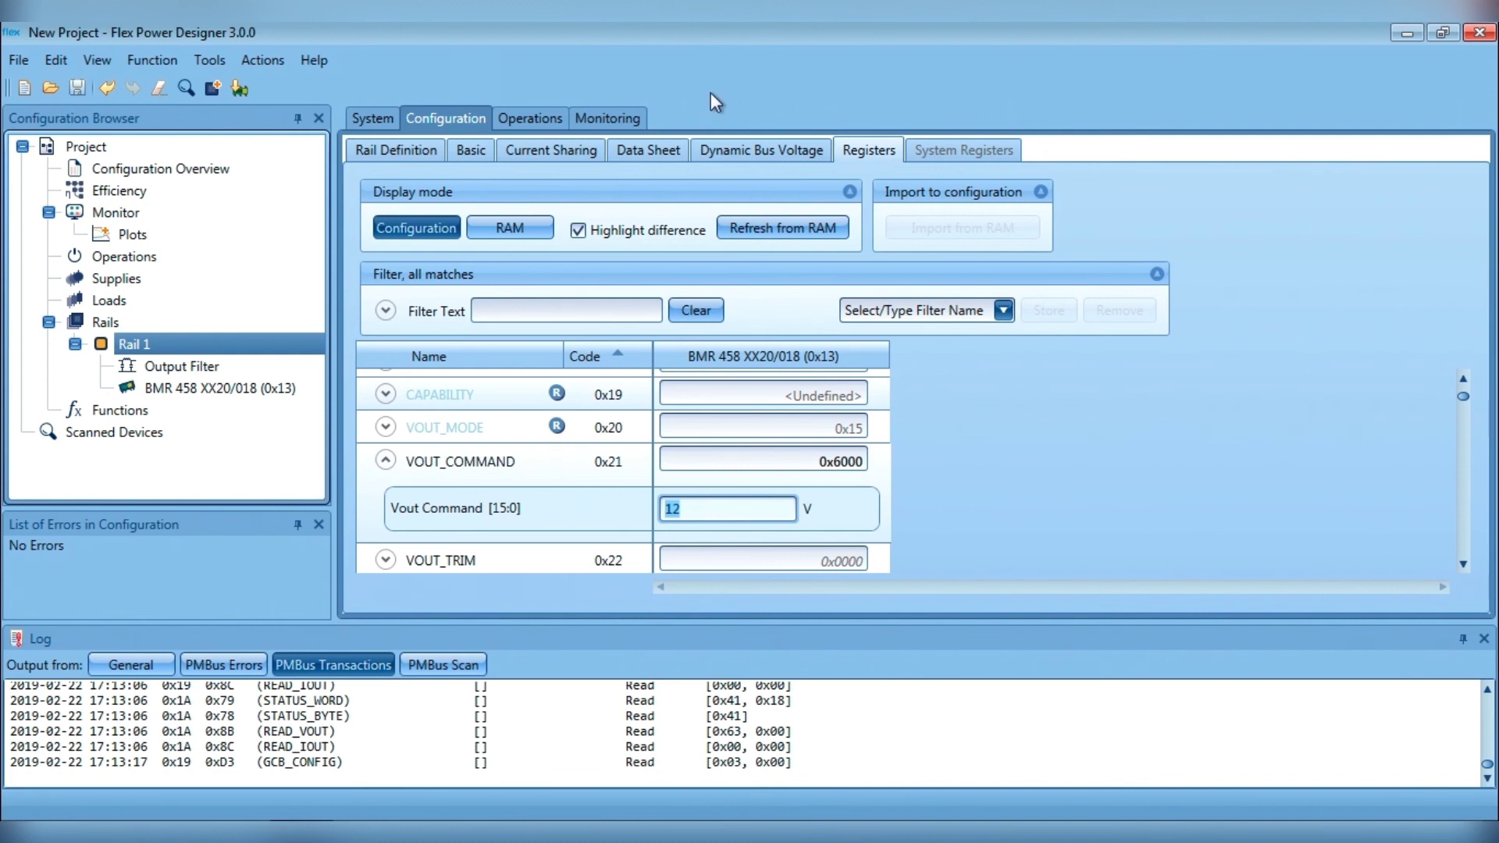
Show Rail 1's data sheet calculations, shrink the log area for more room, and read the power loss curve against Iout.
left_click(657, 151)
left_click_drag(1140, 628, 1140, 731)
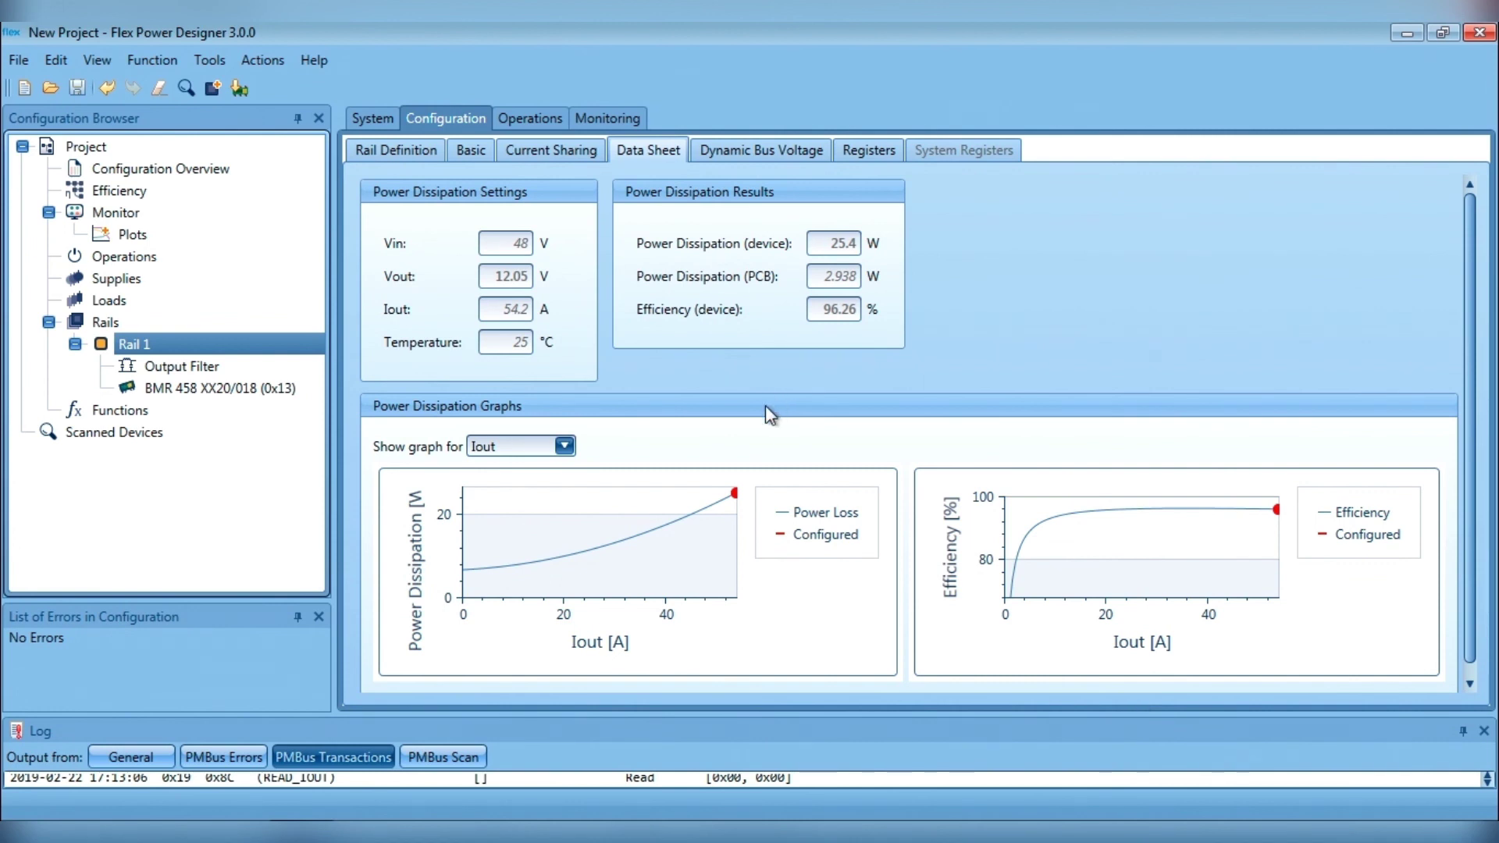
mouse_move(645, 531)
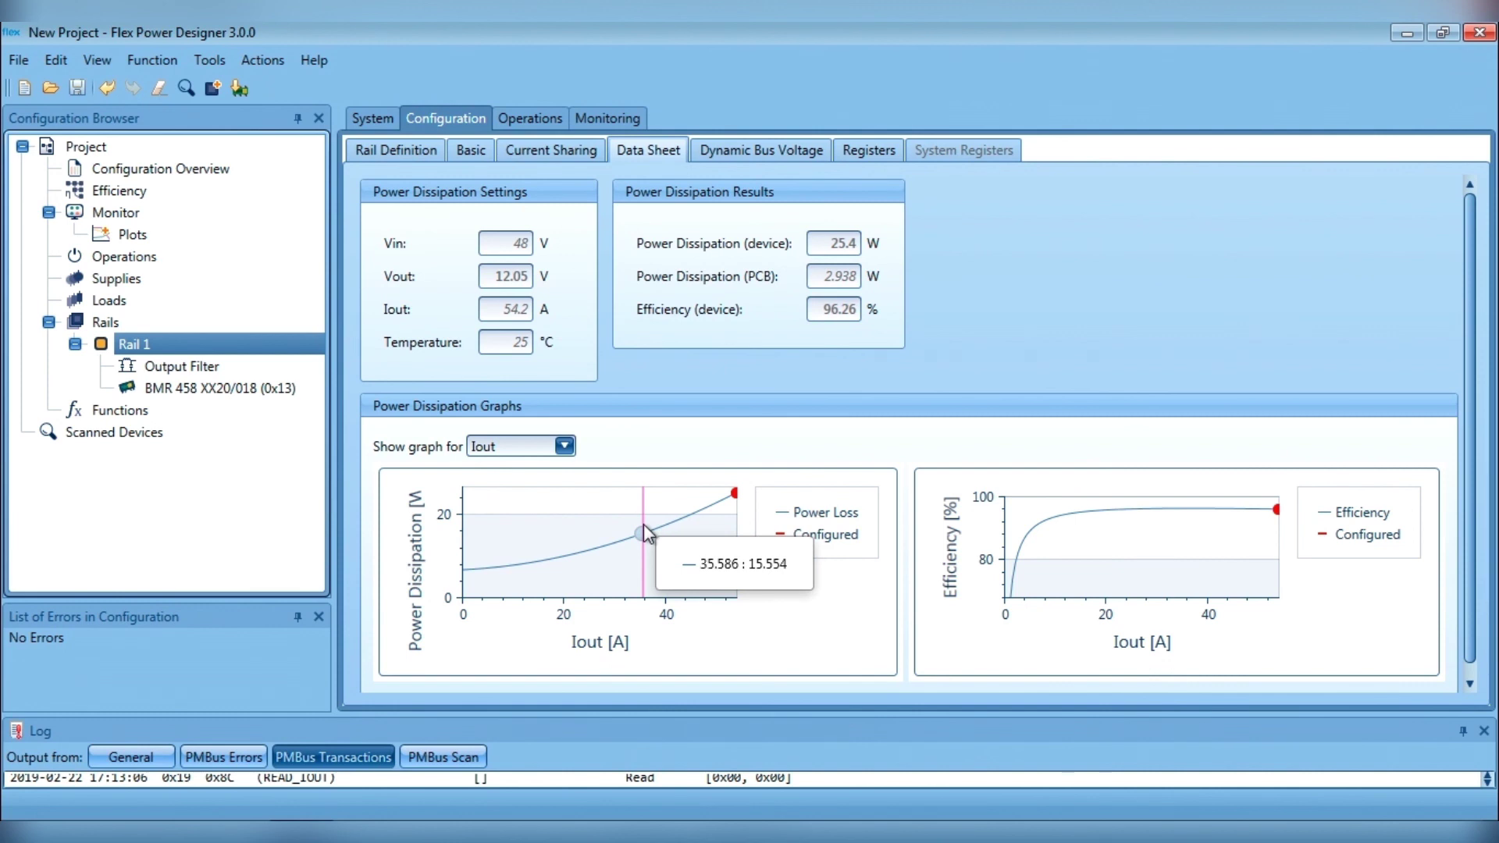
Plot the power dissipation and efficiency graphs against Vout, and then against Temperature.
left_click(564, 446)
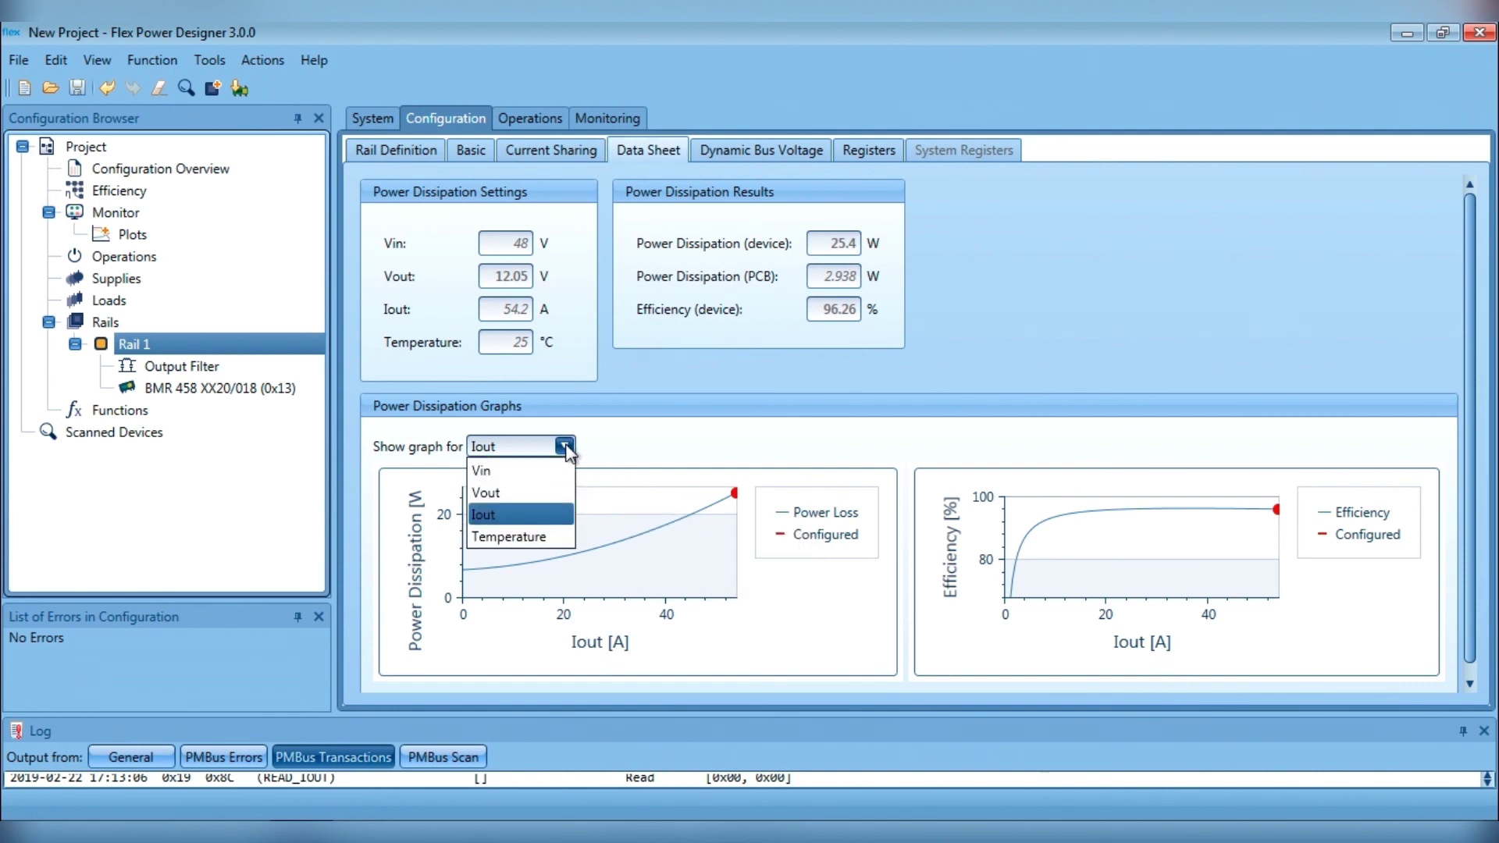
left_click(535, 492)
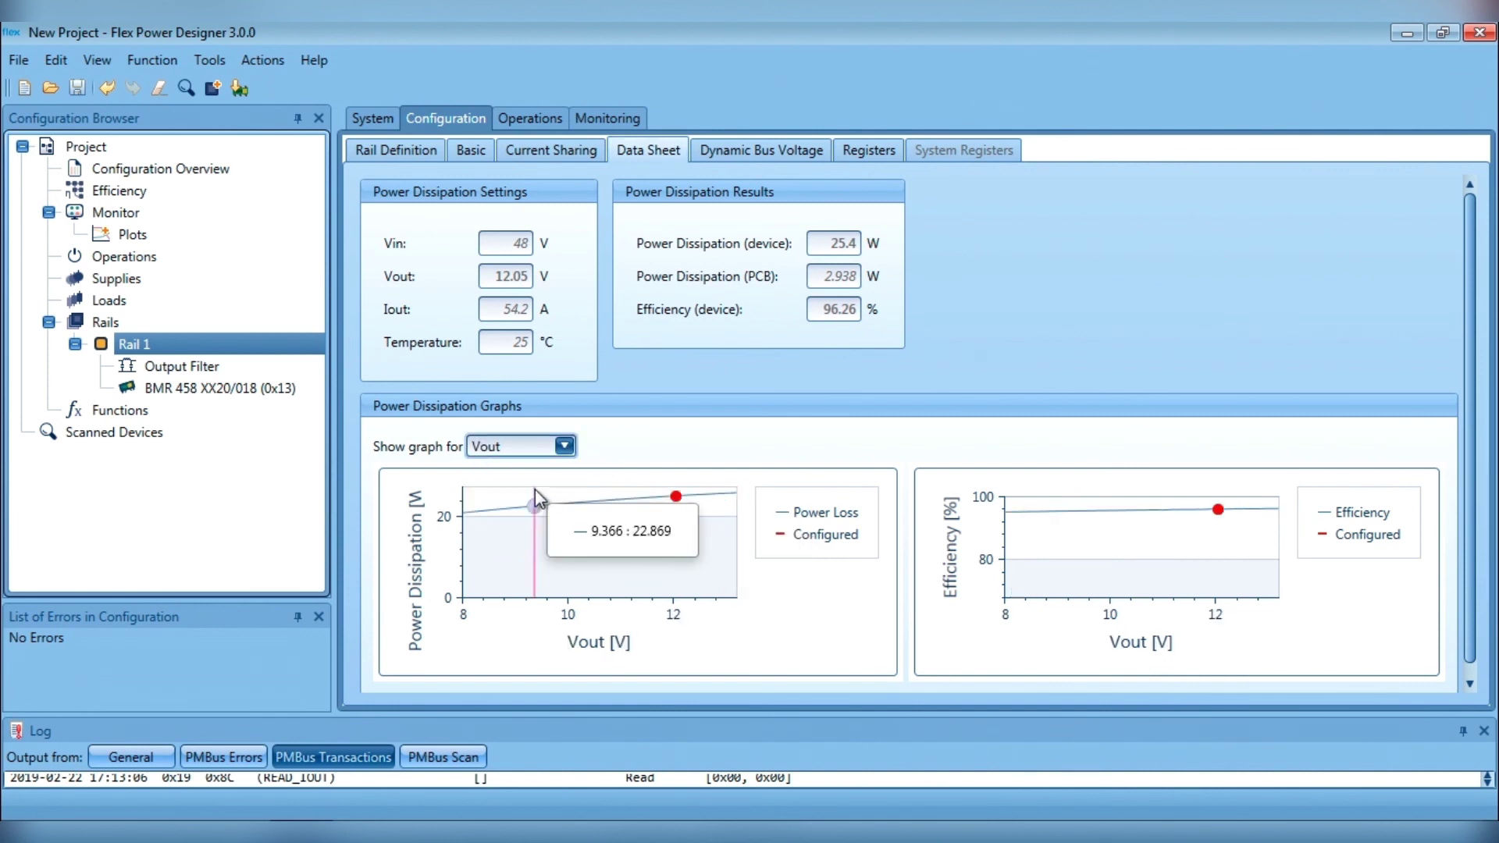
left_click(569, 447)
left_click(552, 537)
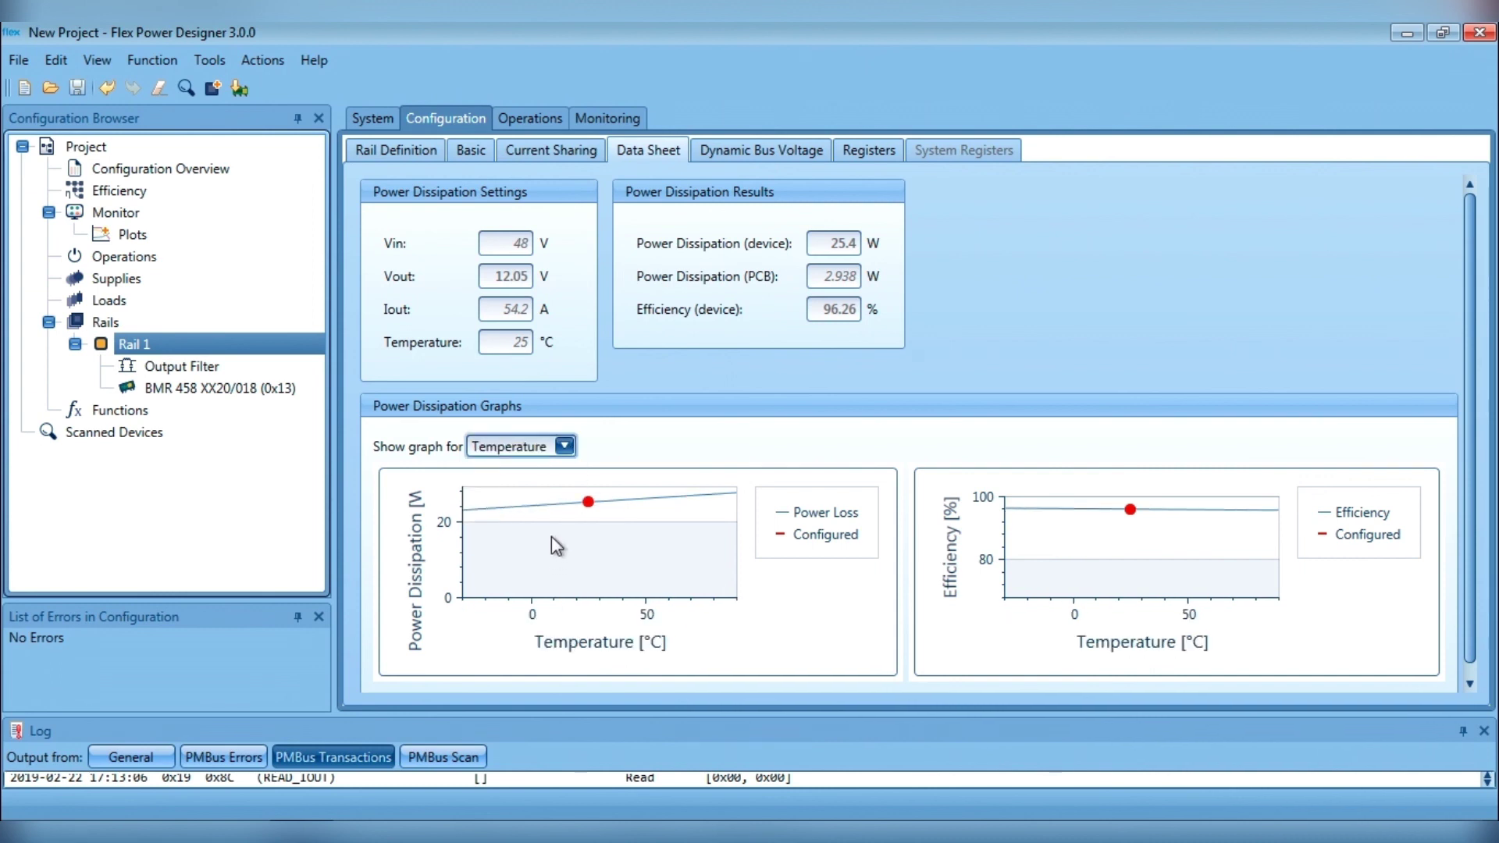
mouse_move(551, 537)
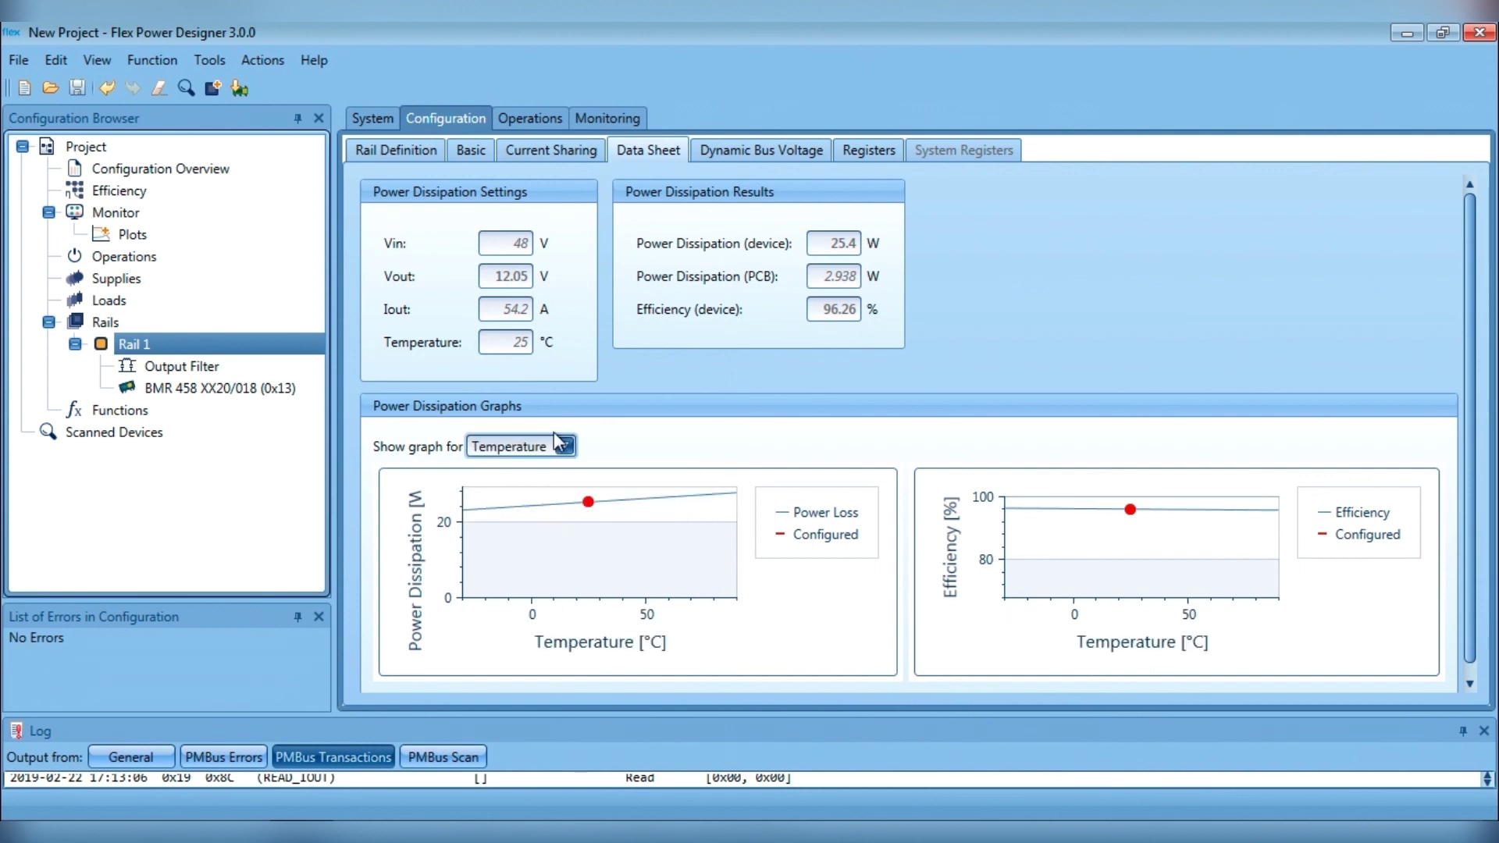